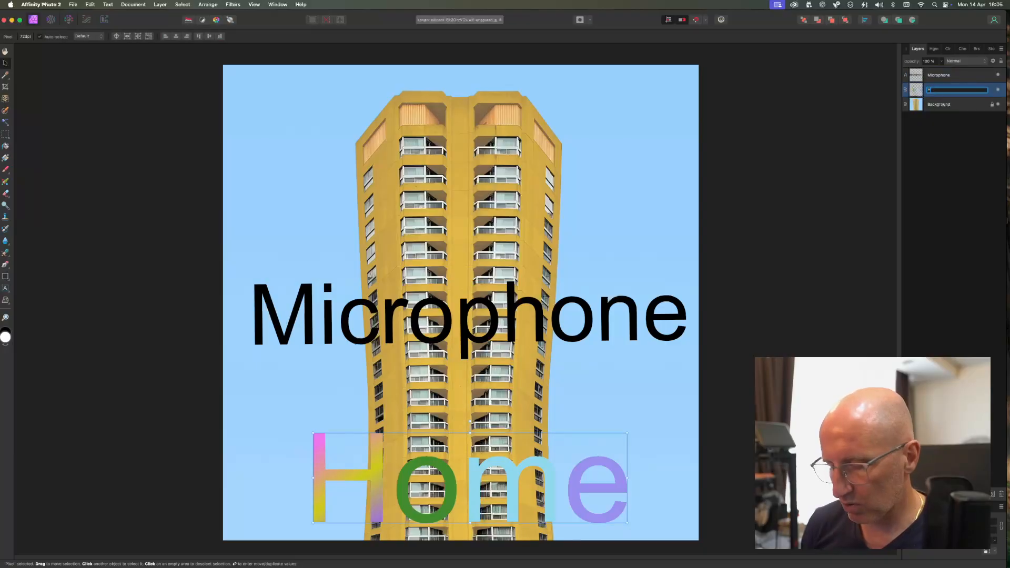
# - Name the pixel text layer Home and move the Microphone text up over the top of the building
pyautogui.click(980, 133)
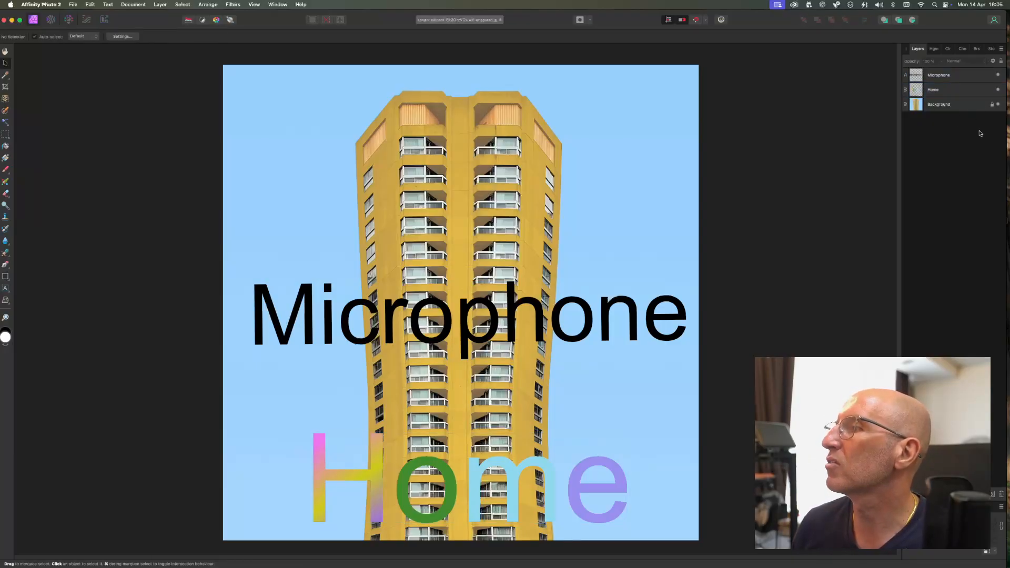
pyautogui.click(507, 317)
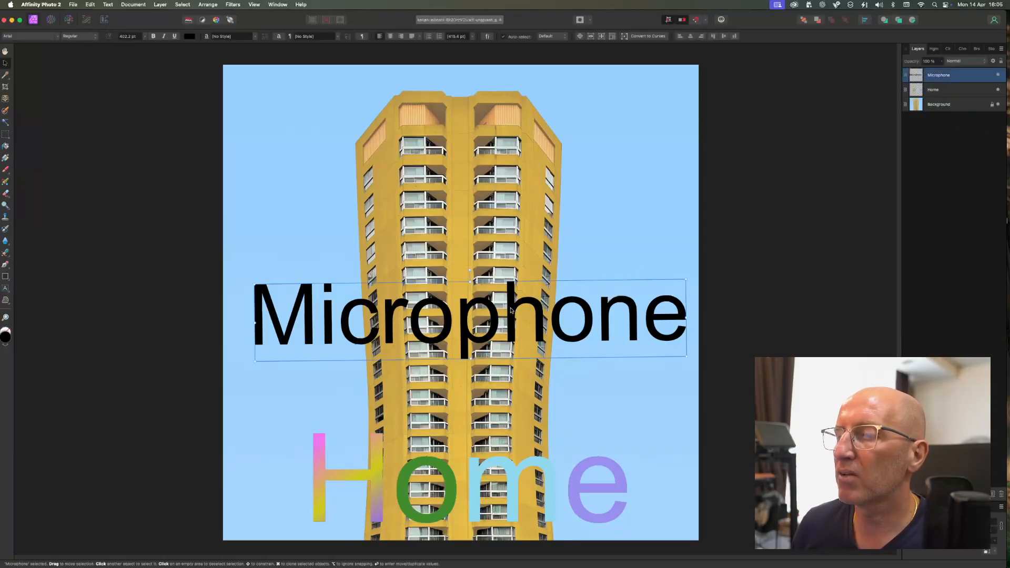
pyautogui.moveTo(473, 325); pyautogui.dragTo(458, 142)
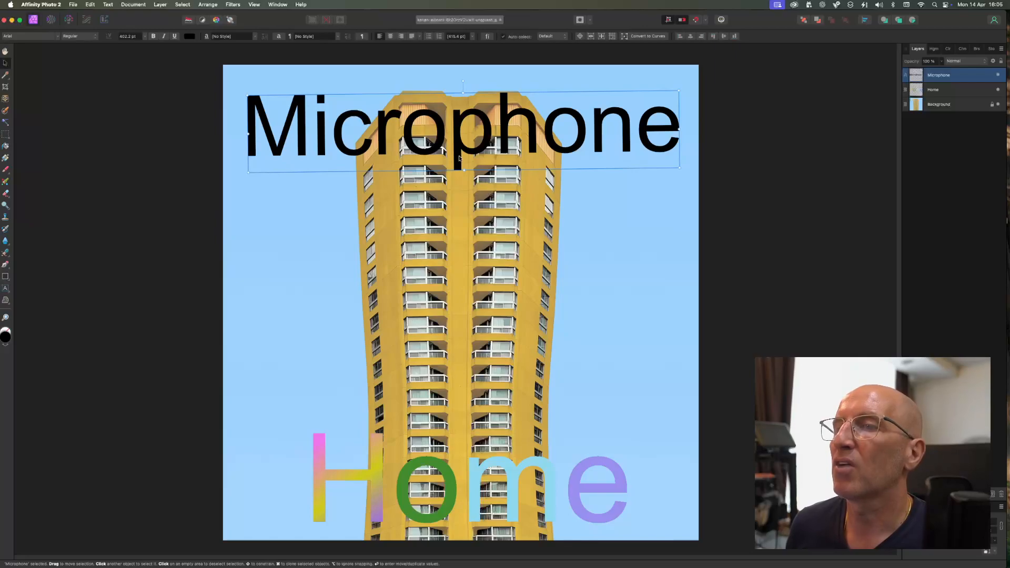
pyautogui.click(773, 162)
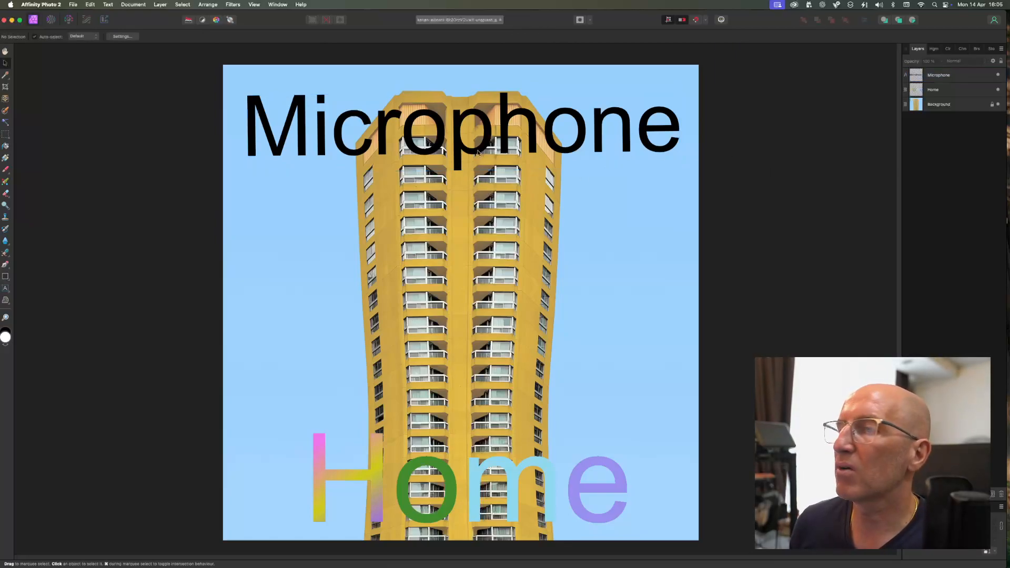
# - Enter the Microphone text for editing and select only its first letter M
pyautogui.doubleClick(304, 147)
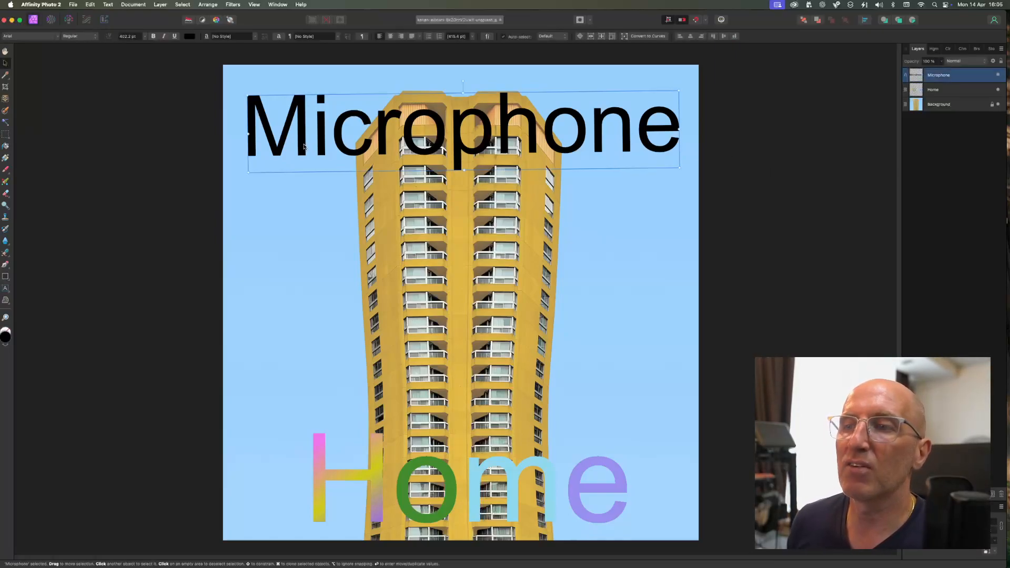
pyautogui.moveTo(279, 143); pyautogui.dragTo(267, 143)
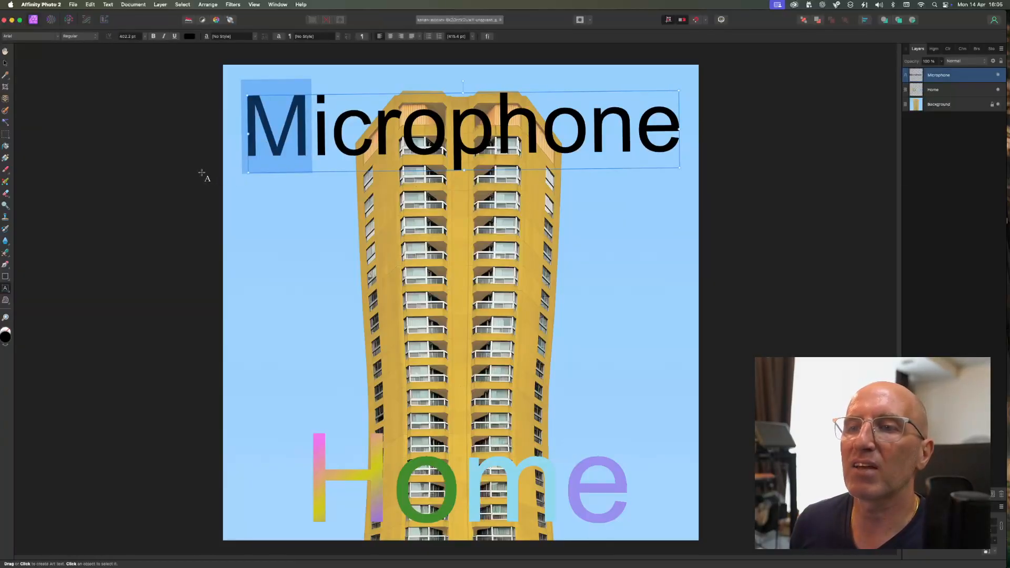
pyautogui.press('Left')
pyautogui.click(5, 63)
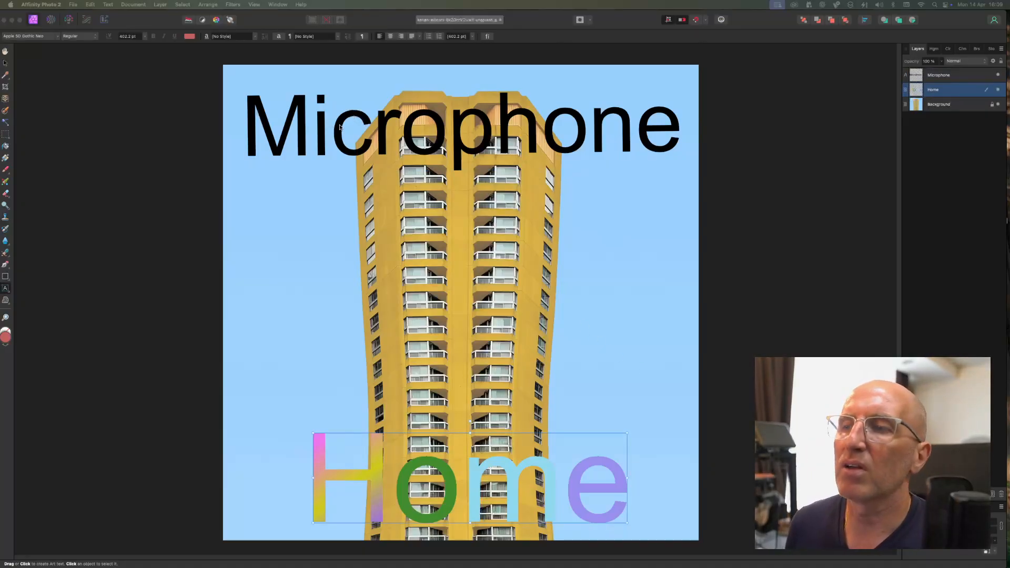
# - Practise selecting different parts of the Microphone text, including the whole word, the letter p and the first letter o
pyautogui.click(957, 81)
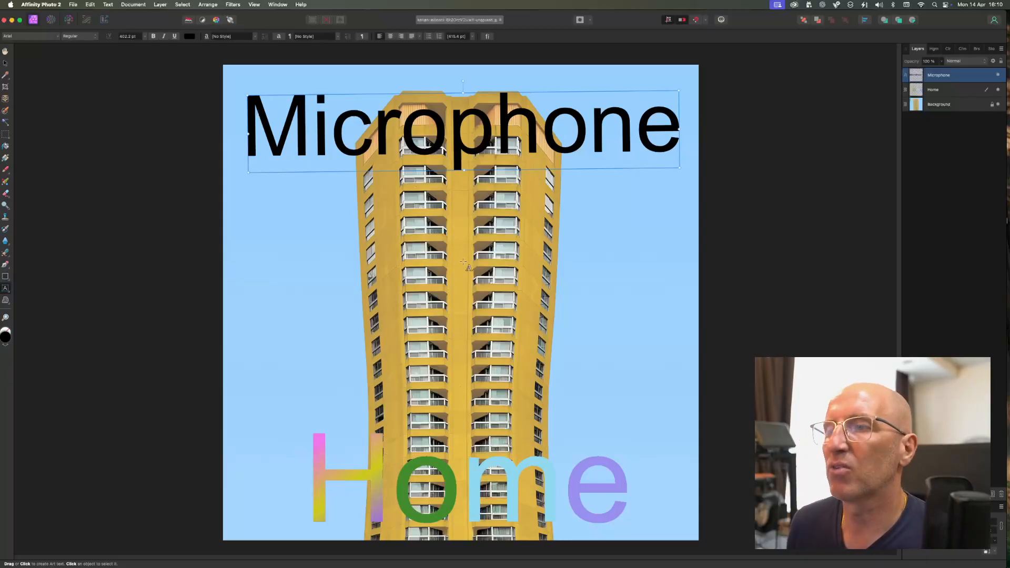
pyautogui.tripleClick(461, 136)
pyautogui.click(461, 136)
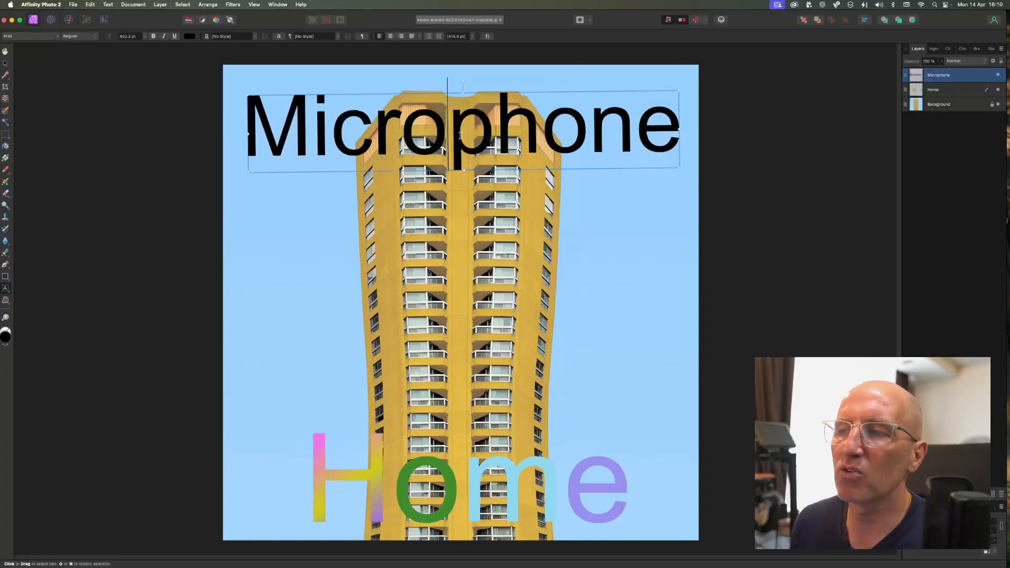
pyautogui.moveTo(586, 130); pyautogui.dragTo(408, 126)
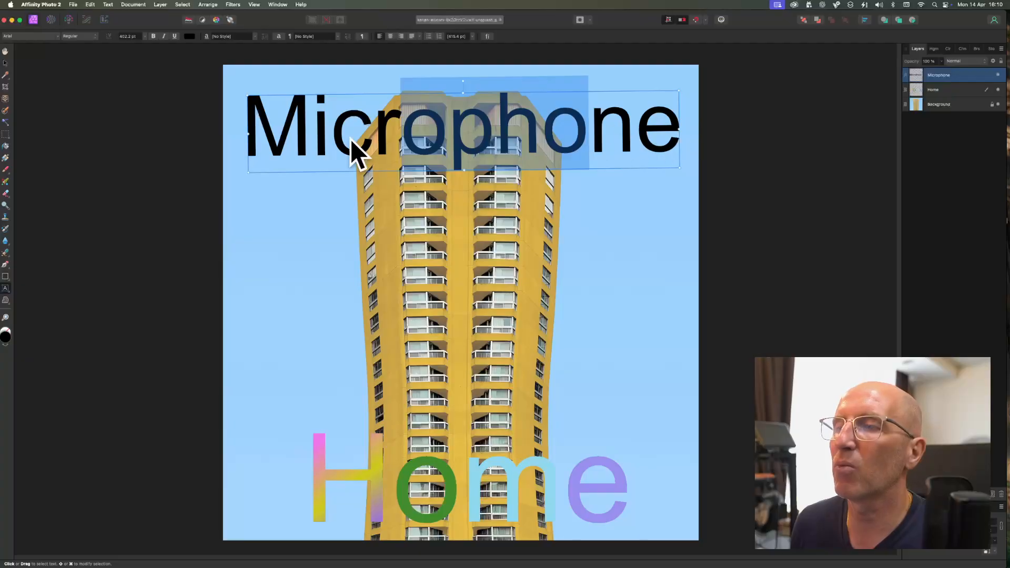
pyautogui.doubleClick(553, 133)
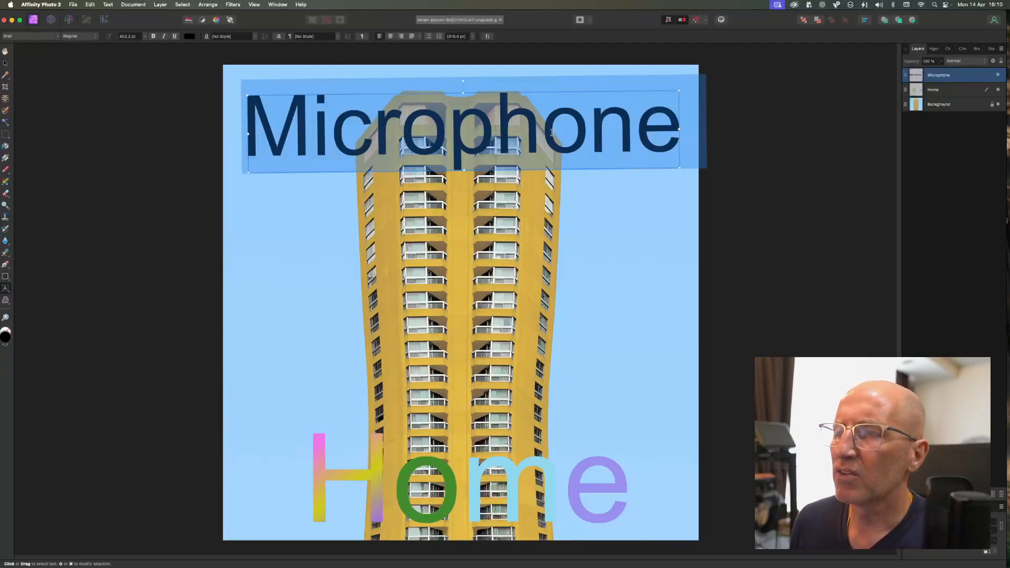
pyautogui.click(447, 134)
pyautogui.moveTo(448, 134); pyautogui.dragTo(477, 131)
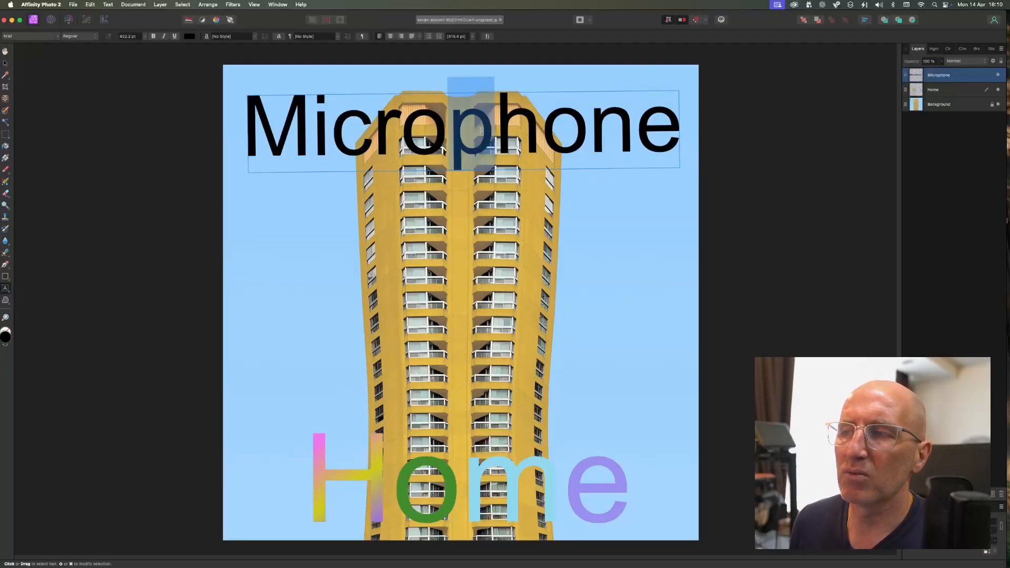
pyautogui.moveTo(400, 131); pyautogui.dragTo(441, 131)
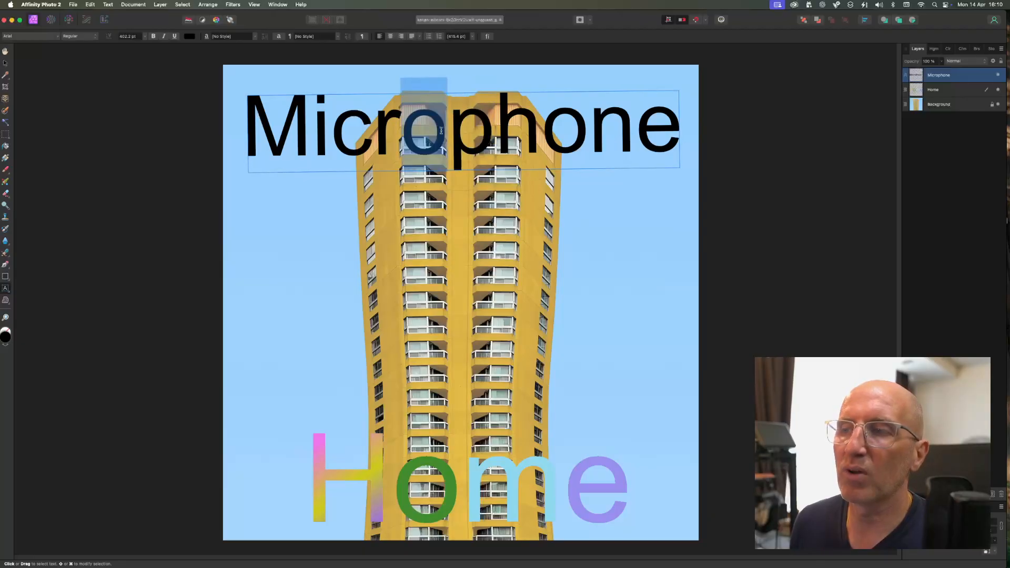
# - Select the entire Microphone text and try bold and italic on it, switching both off again
pyautogui.tripleClick(380, 131)
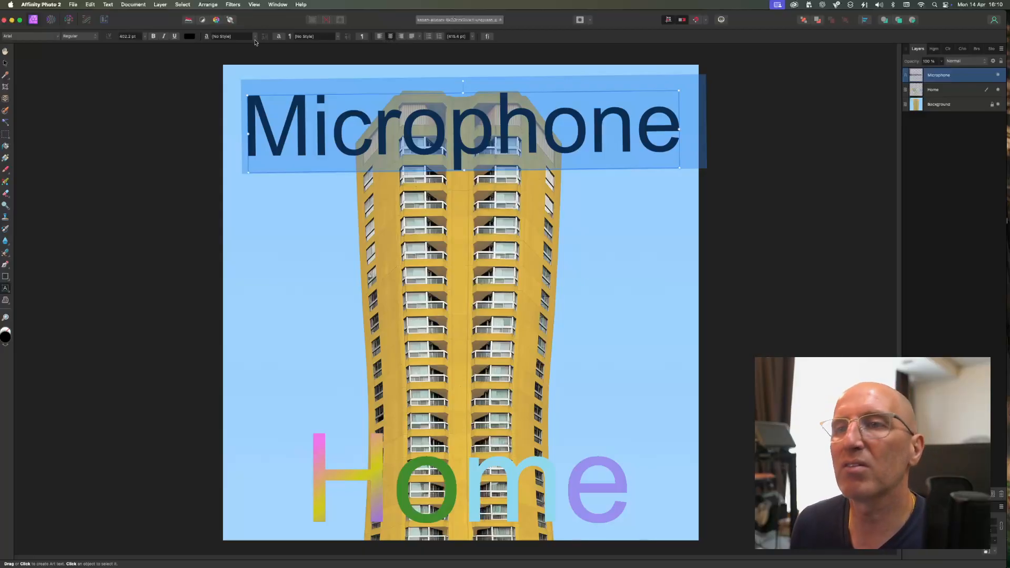
pyautogui.click(153, 36)
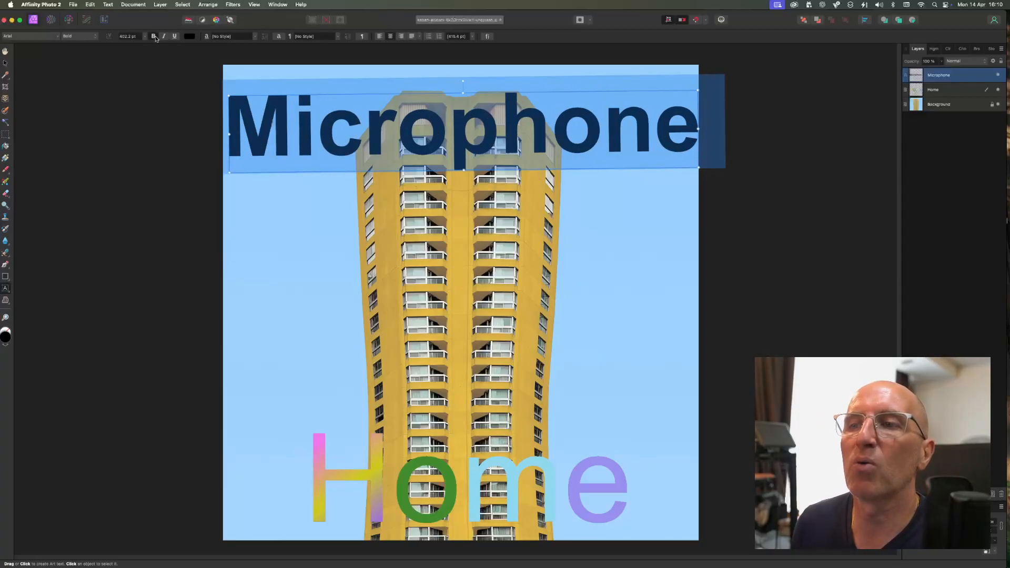
pyautogui.click(154, 37)
pyautogui.click(164, 36)
pyautogui.click(164, 36)
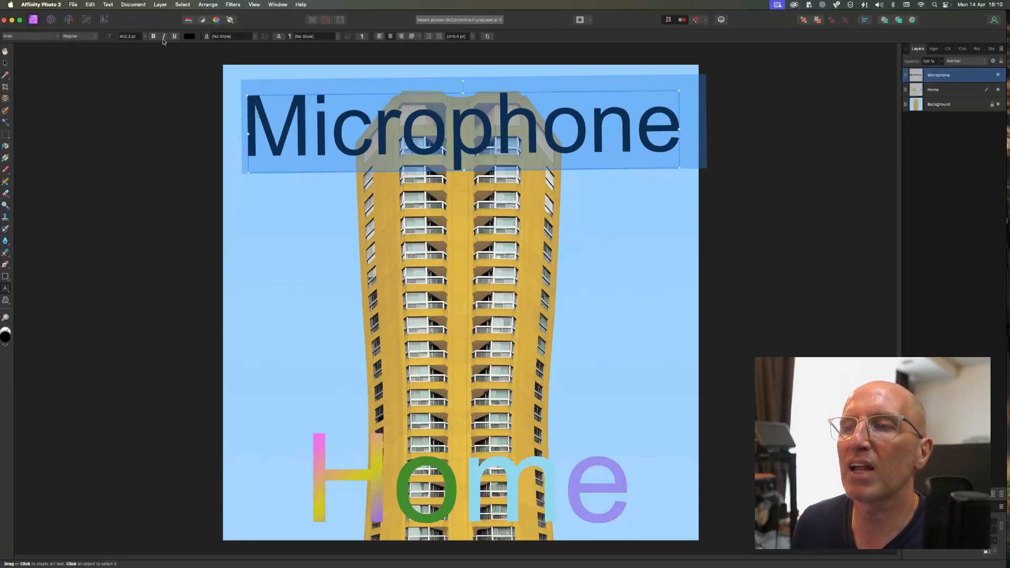
# - Preview the preset font sizes on the selected Microphone text without applying one
pyautogui.click(129, 36)
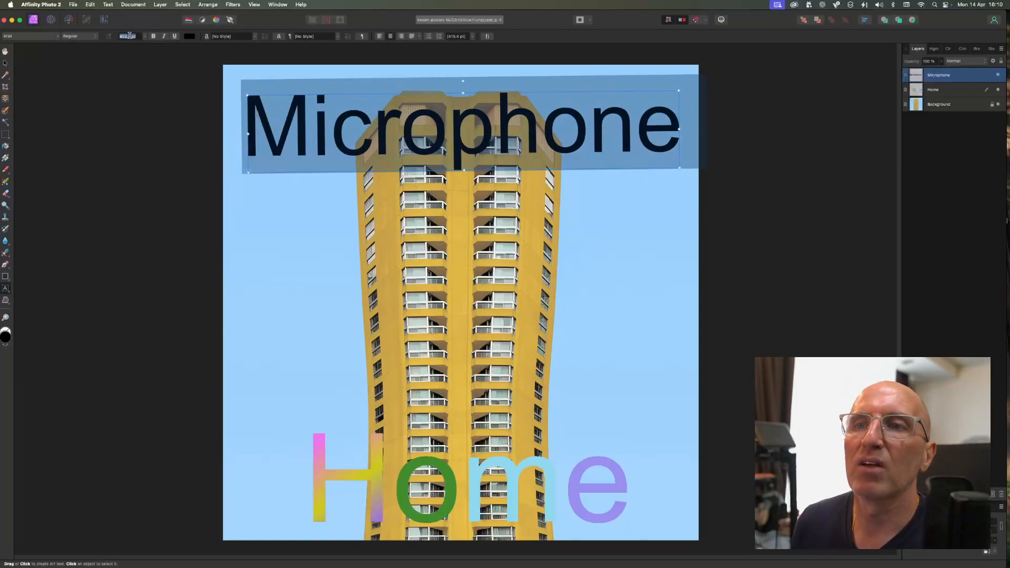
pyautogui.click(145, 36)
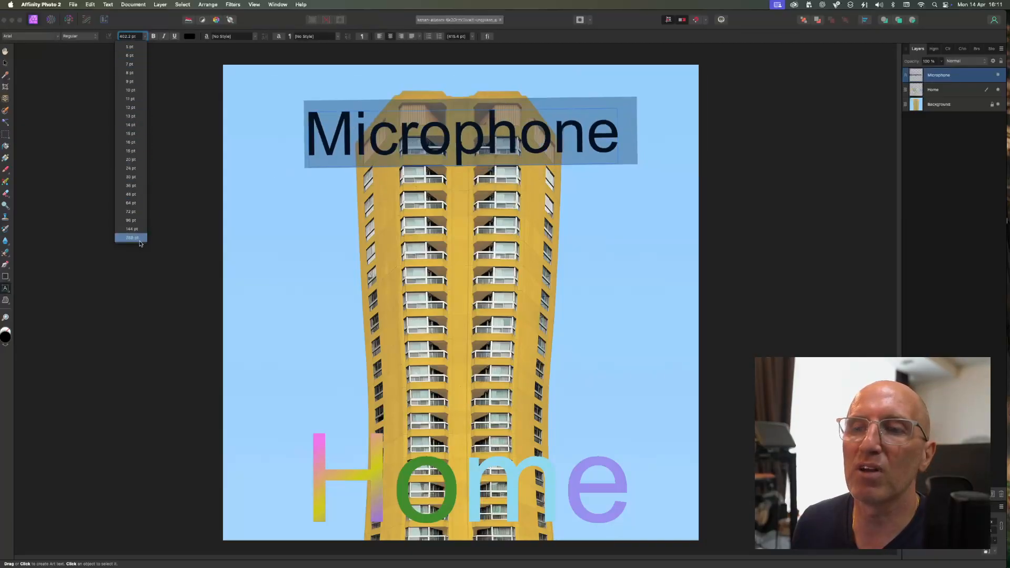
pyautogui.click(170, 25)
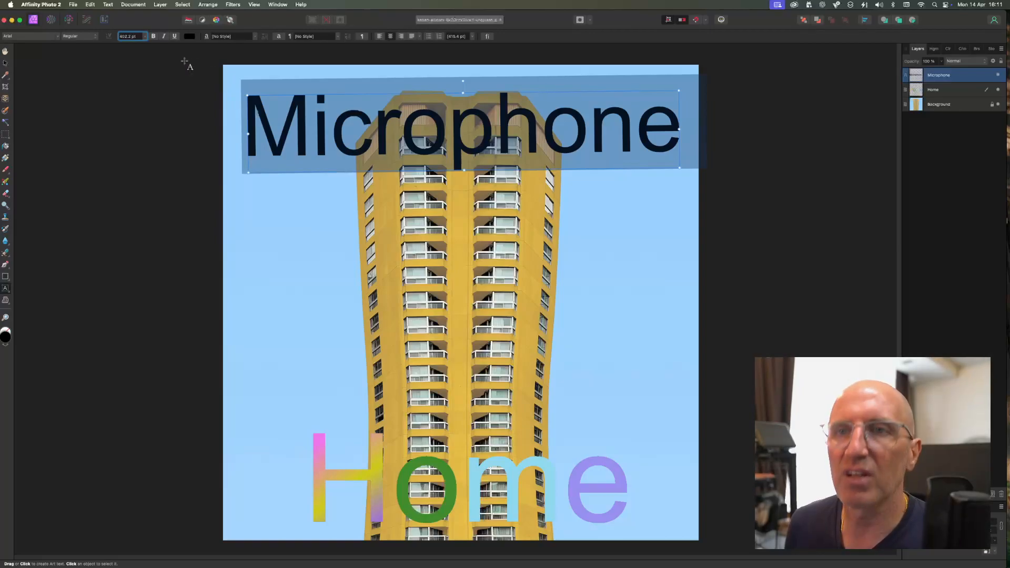
# - Preview fonts on the selected Microphone text and set its font to HanziPen TC
pyautogui.click(58, 38)
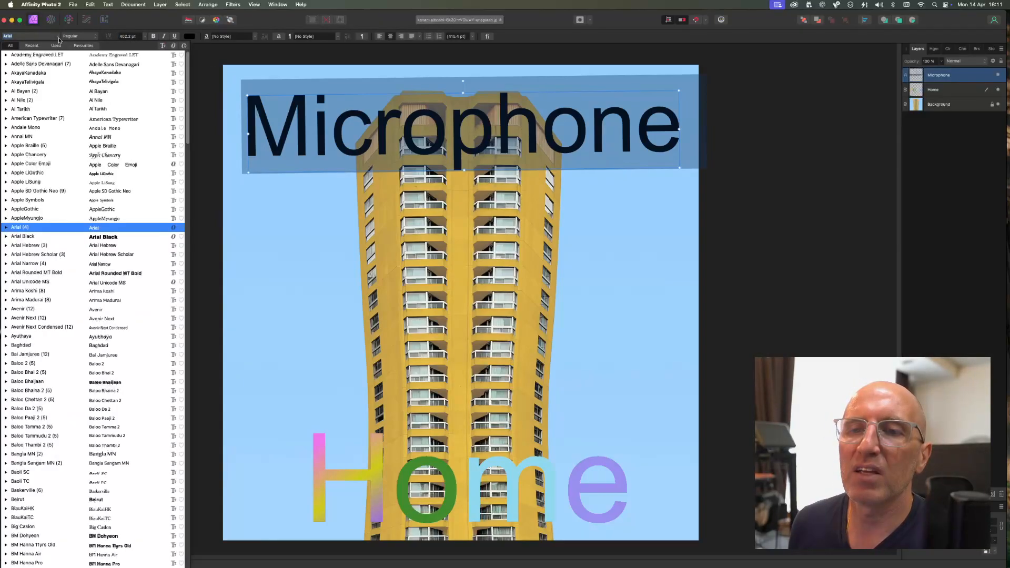
pyautogui.scroll(-5, 95, 342)
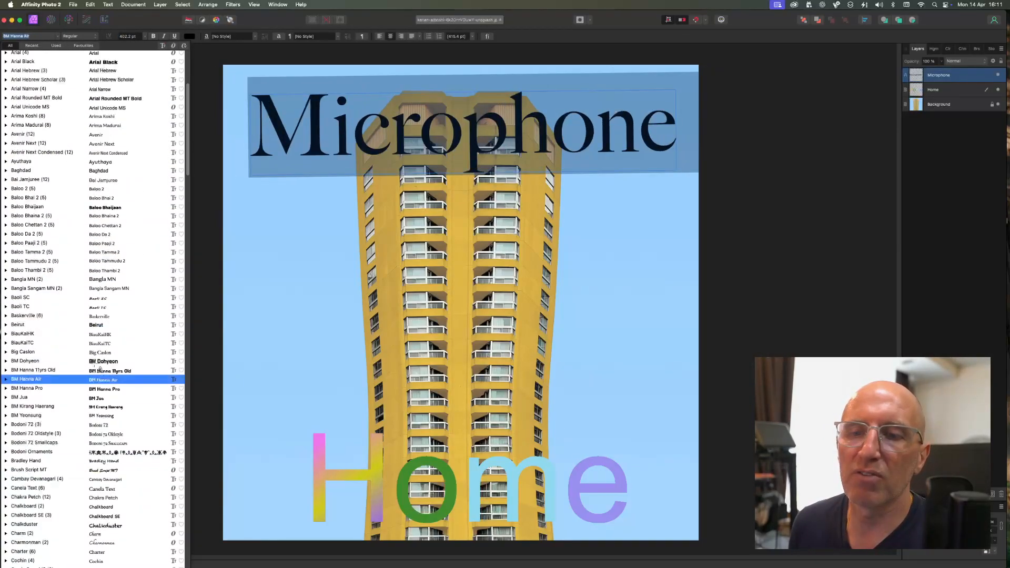
pyautogui.scroll(-5, 97, 386)
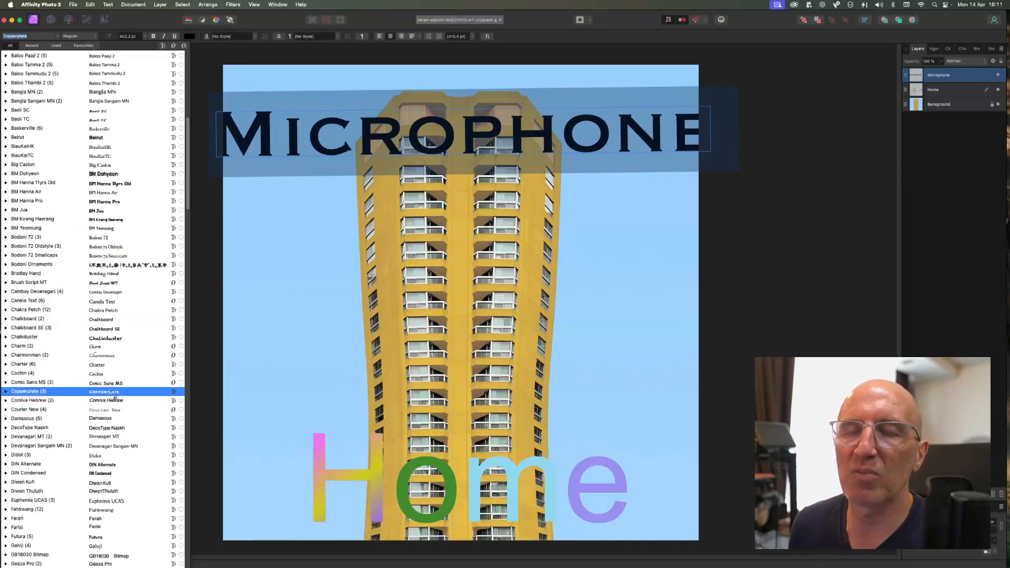
pyautogui.scroll(-1, 114, 395)
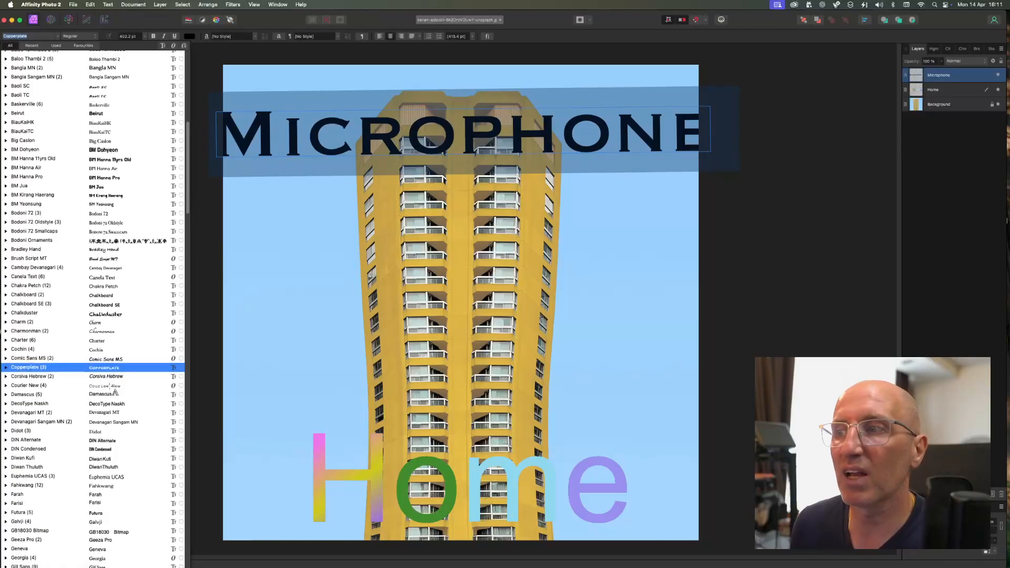
pyautogui.scroll(-2, 115, 392)
pyautogui.scroll(-2, 116, 458)
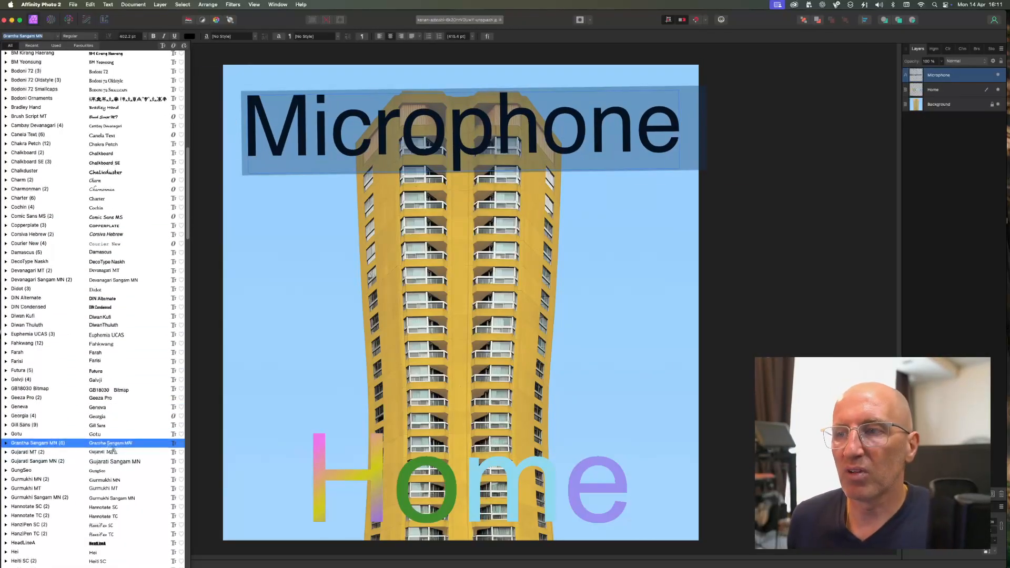
pyautogui.scroll(-1, 106, 446)
pyautogui.scroll(-2, 112, 451)
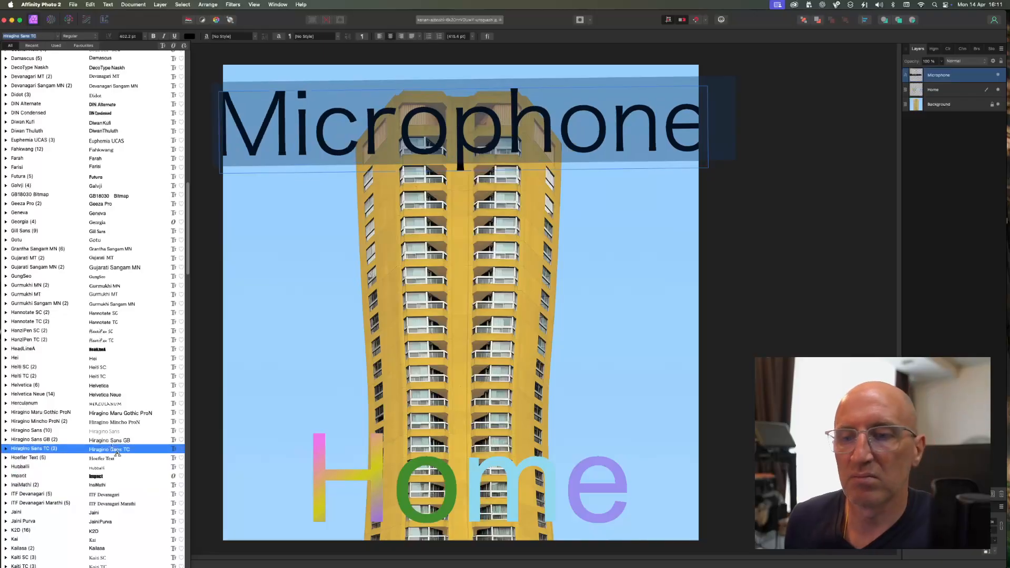
pyautogui.scroll(-4, 110, 442)
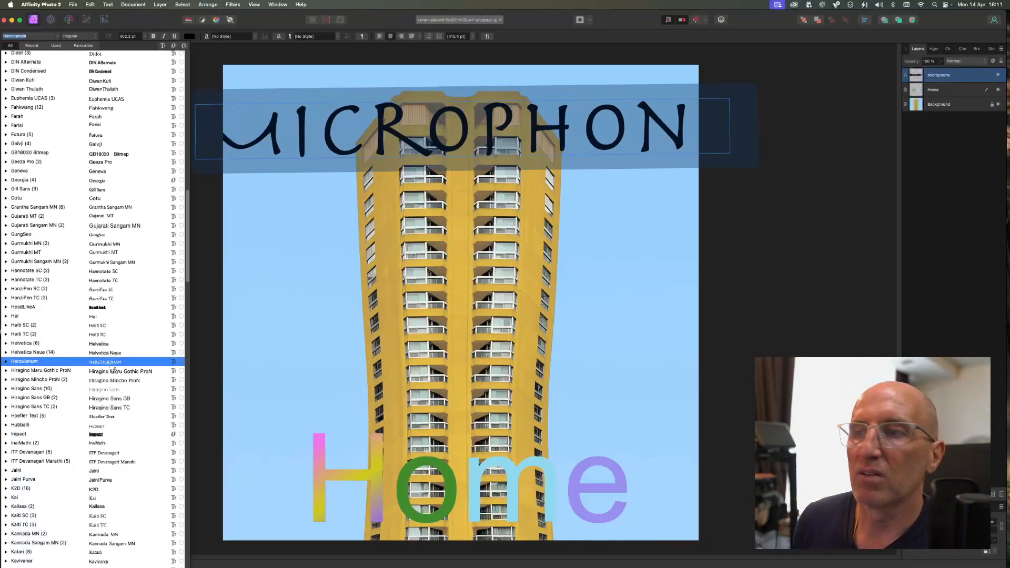
pyautogui.click(105, 298)
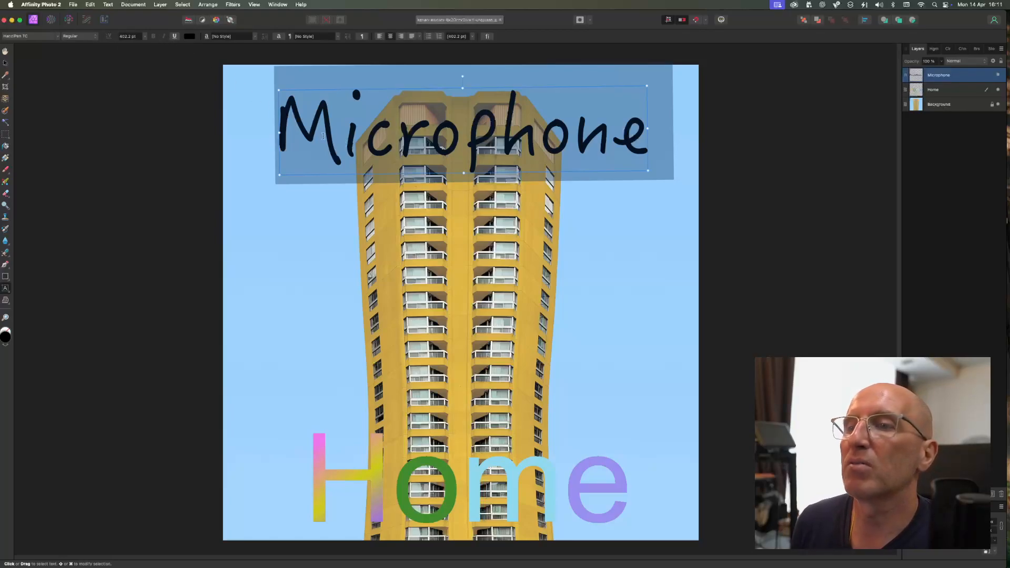
# - Reselect the whole word Microphone and set its colour to the dark blue-grey 43495A
pyautogui.click(301, 132)
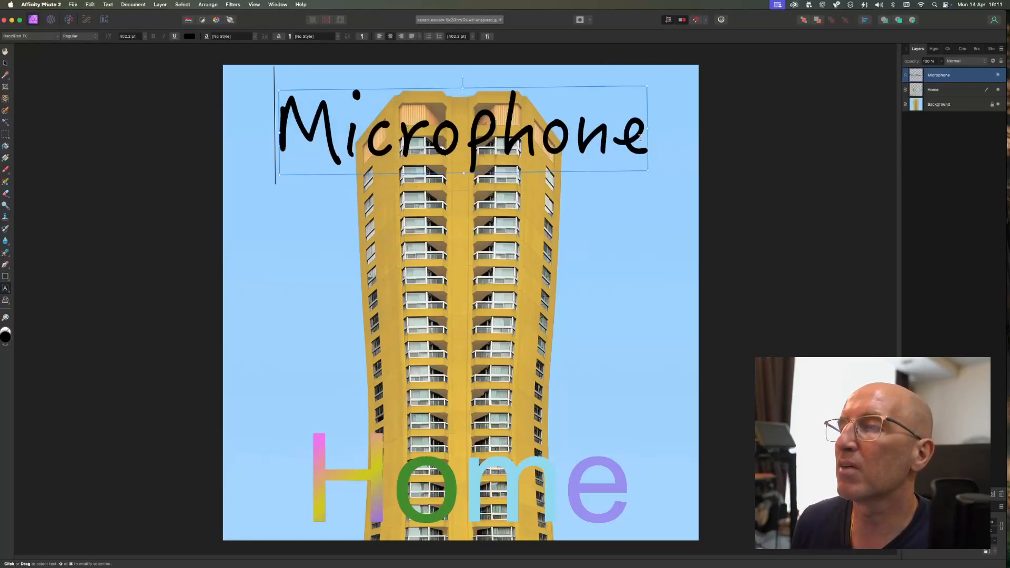
pyautogui.doubleClick(601, 140)
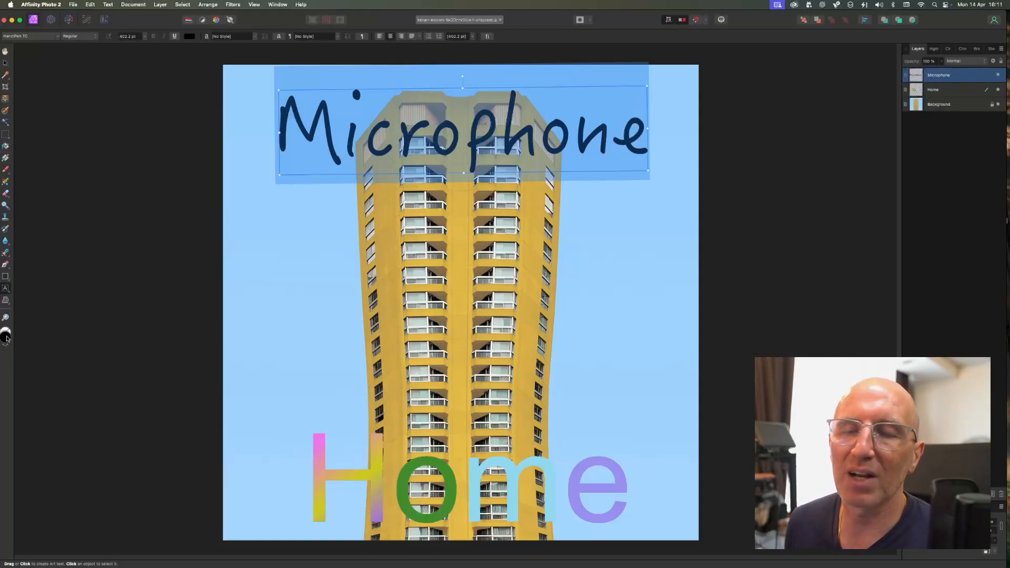
pyautogui.click(7, 338)
pyautogui.moveTo(140, 282); pyautogui.dragTo(480, 205)
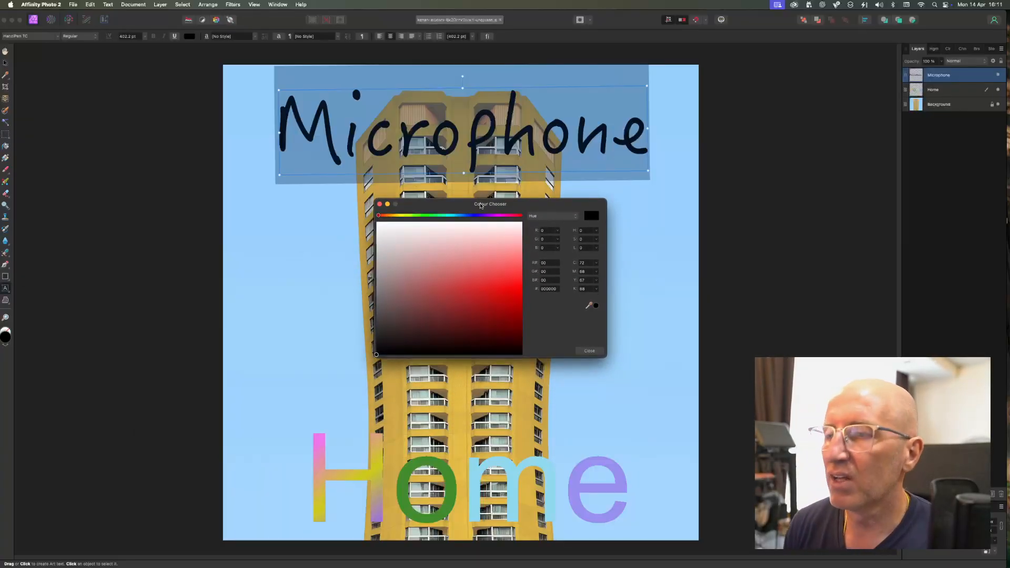
pyautogui.moveTo(402, 215); pyautogui.dragTo(467, 215)
pyautogui.moveTo(484, 262)
pyautogui.mouseDown()
pyautogui.moveTo(448, 254)
pyautogui.moveTo(462, 288)
pyautogui.moveTo(450, 273)
pyautogui.moveTo(395, 319)
pyautogui.moveTo(388, 254)
pyautogui.moveTo(446, 300)
pyautogui.mouseUp()
pyautogui.moveTo(397, 297)
pyautogui.mouseDown()
pyautogui.moveTo(421, 313)
pyautogui.moveTo(400, 314)
pyautogui.mouseUp()
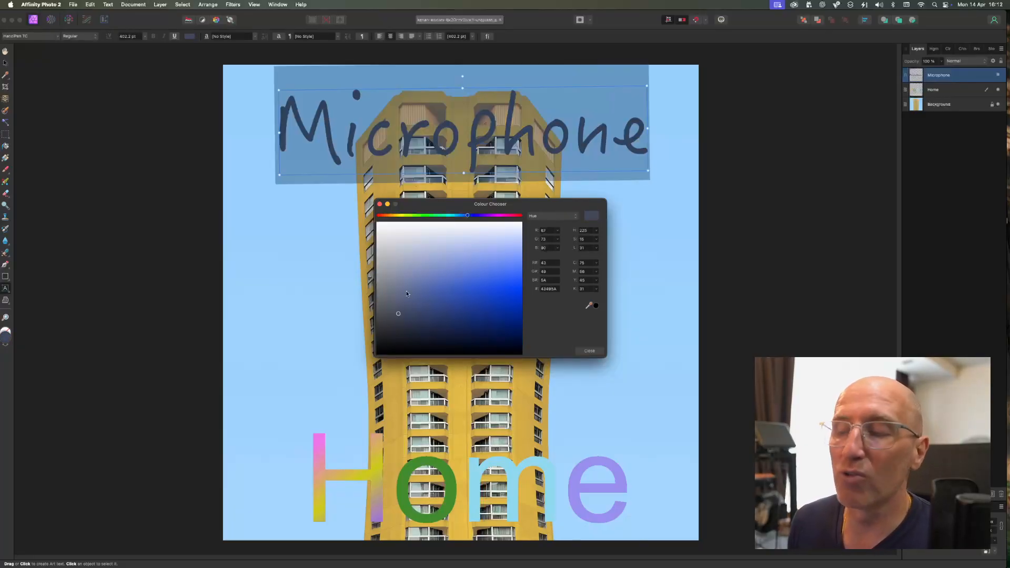
pyautogui.click(589, 350)
# - Select only the letter M of Microphone, recolour it green, and replace that with black sampled using the colour picker
pyautogui.click(339, 121)
pyautogui.moveTo(313, 129); pyautogui.dragTo(274, 131)
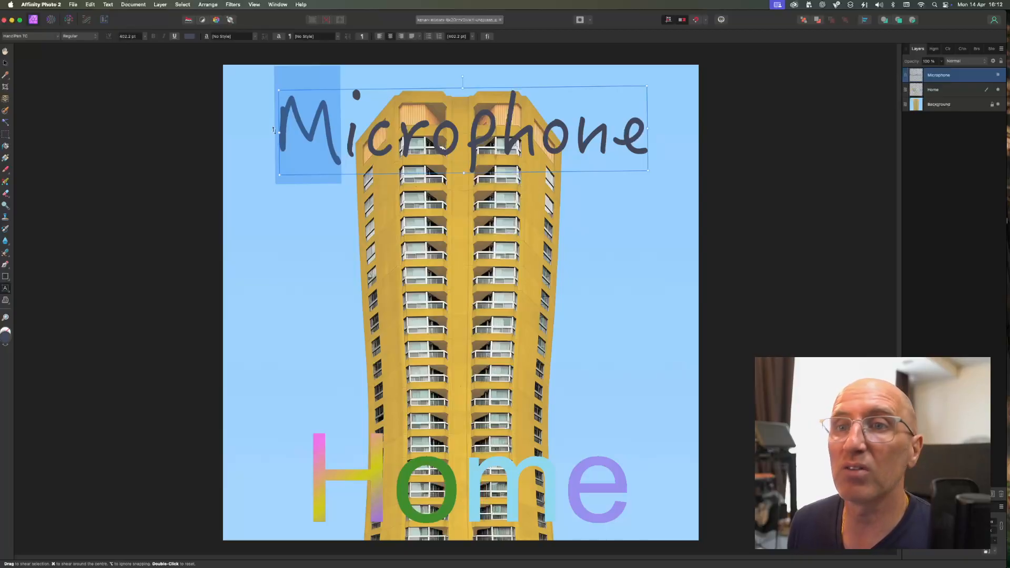
pyautogui.click(190, 37)
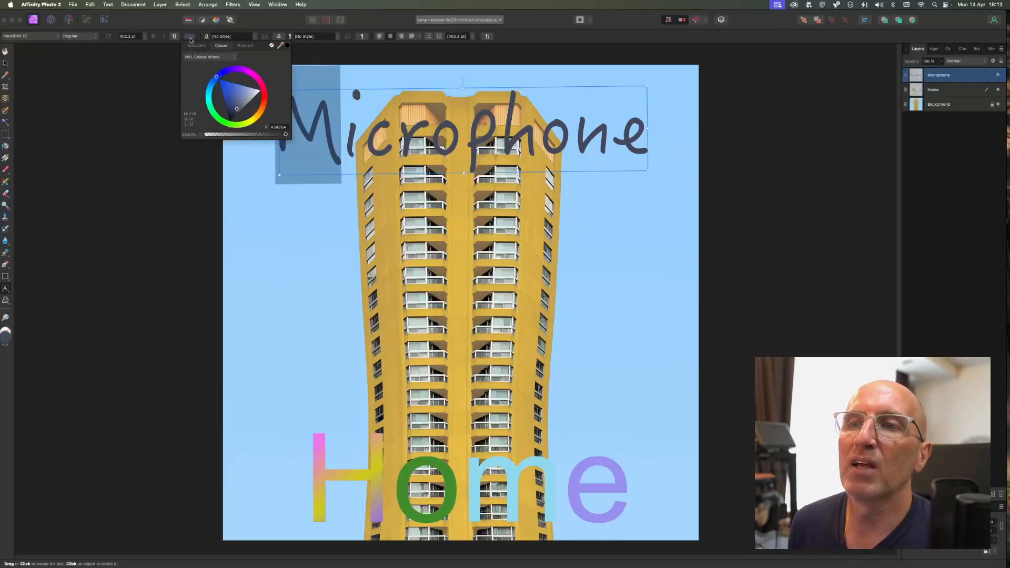
pyautogui.click(228, 97)
pyautogui.moveTo(228, 97)
pyautogui.mouseDown()
pyautogui.moveTo(245, 71)
pyautogui.moveTo(261, 115)
pyautogui.moveTo(221, 121)
pyautogui.moveTo(214, 79)
pyautogui.moveTo(231, 71)
pyautogui.moveTo(261, 90)
pyautogui.moveTo(258, 113)
pyautogui.moveTo(223, 122)
pyautogui.mouseUp()
pyautogui.moveTo(285, 134)
pyautogui.mouseDown()
pyautogui.moveTo(213, 136)
pyautogui.moveTo(287, 135)
pyautogui.mouseUp()
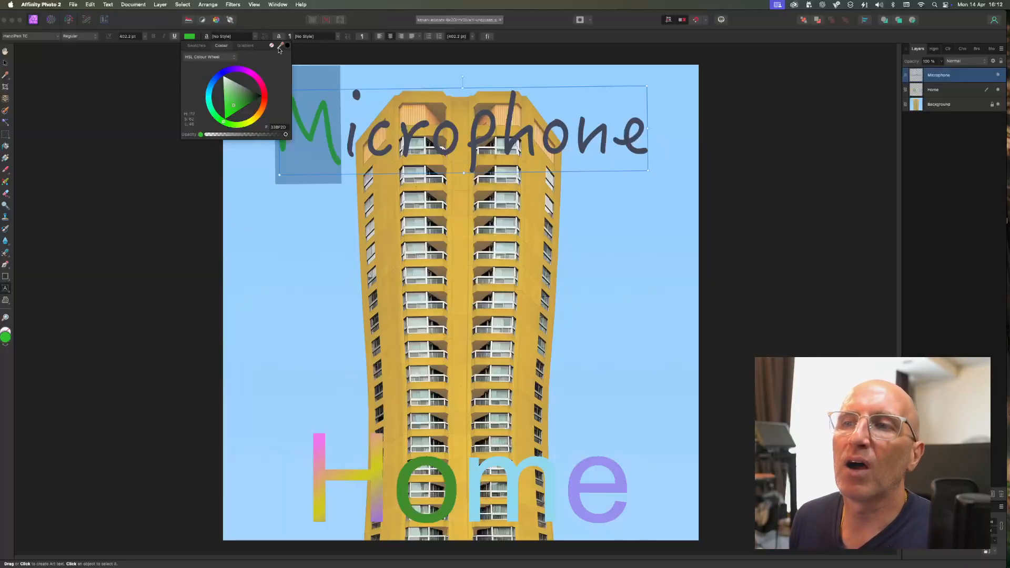
pyautogui.moveTo(279, 49); pyautogui.dragTo(375, 255)
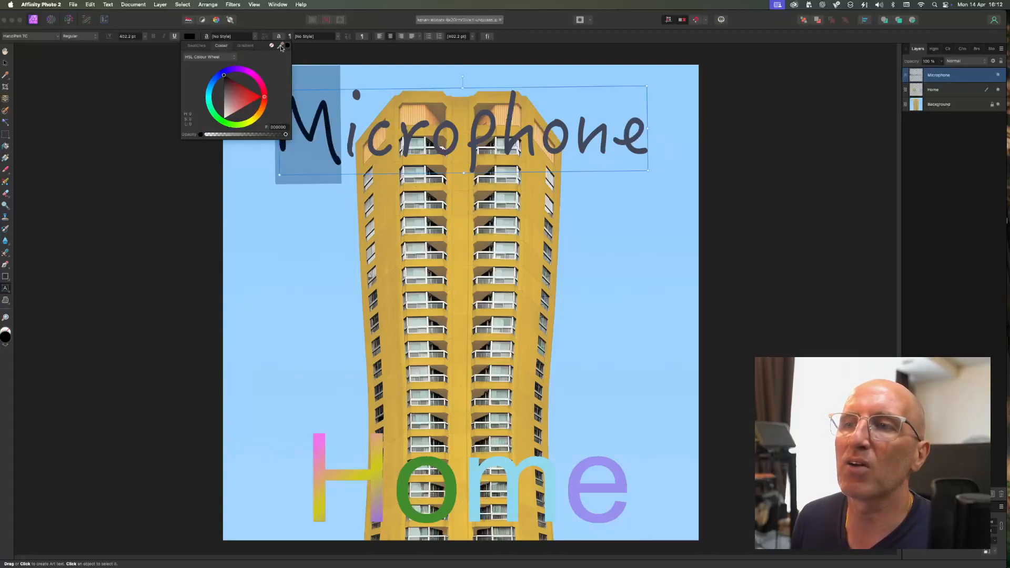
# - Reselect only the letter M of Microphone and try to recolour it by sampling the yellow of the building
pyautogui.click(395, 214)
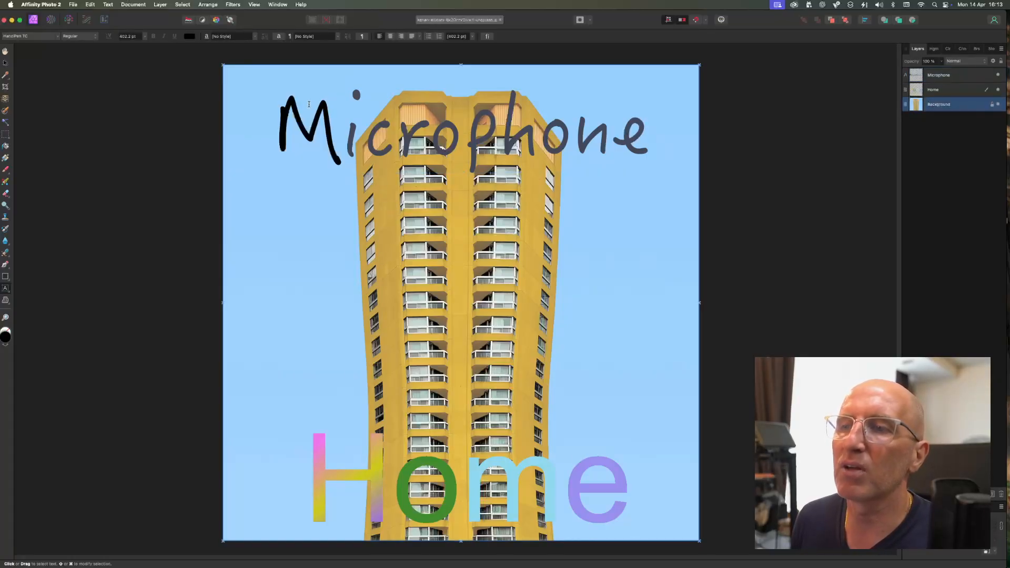
pyautogui.click(290, 118)
pyautogui.hotkey('shift', 'Right')
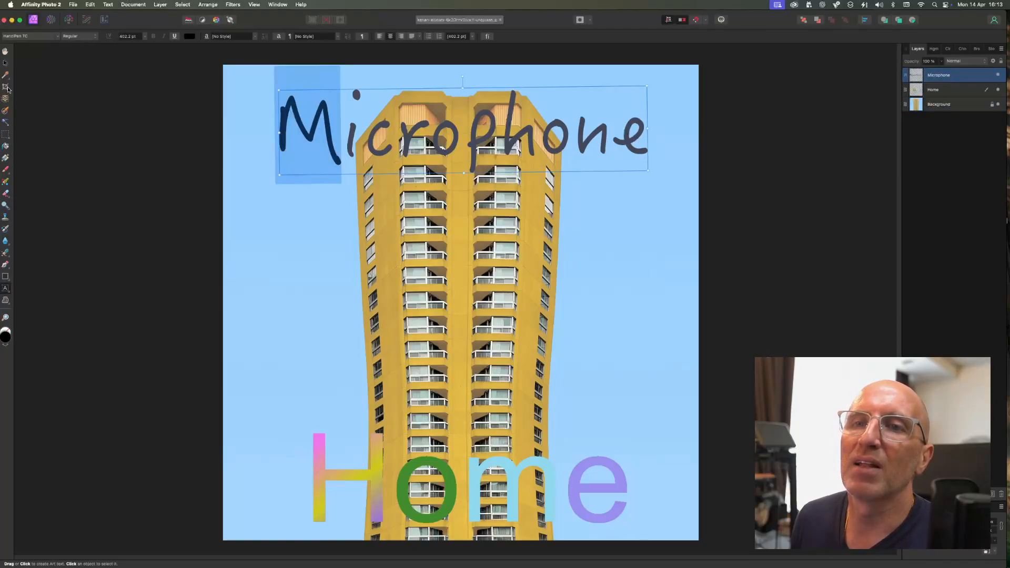
pyautogui.click(189, 37)
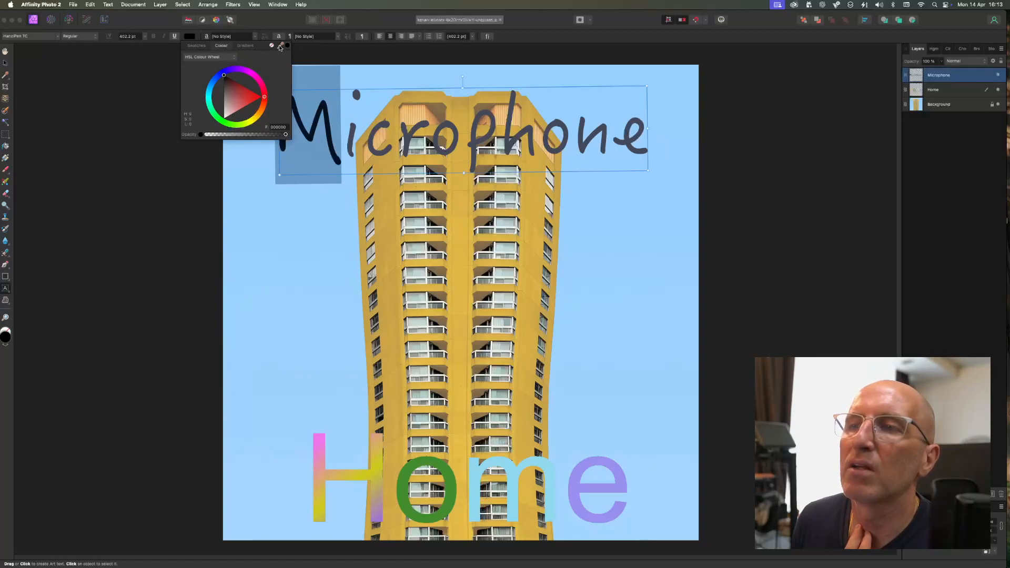
pyautogui.click(377, 205)
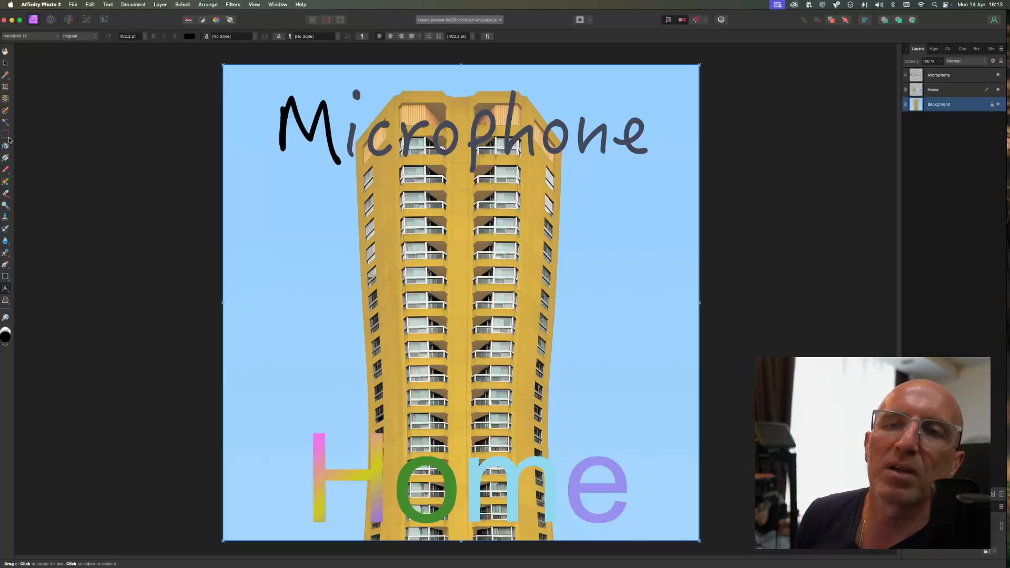
# - Sample a colour from the upper part of the building with the Colour Picker Tool
pyautogui.click(5, 75)
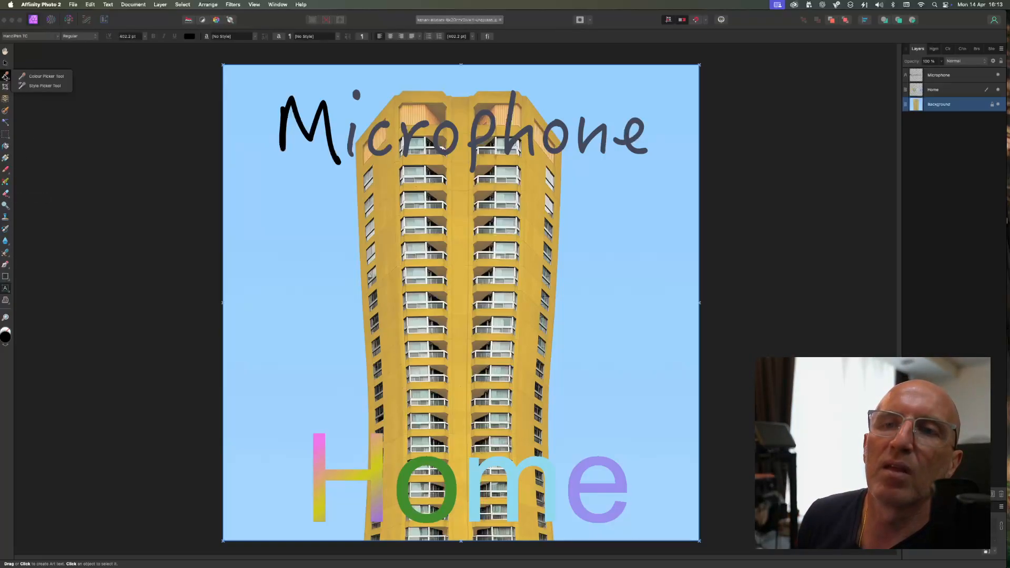
pyautogui.click(64, 77)
pyautogui.moveTo(385, 211); pyautogui.dragTo(385, 203)
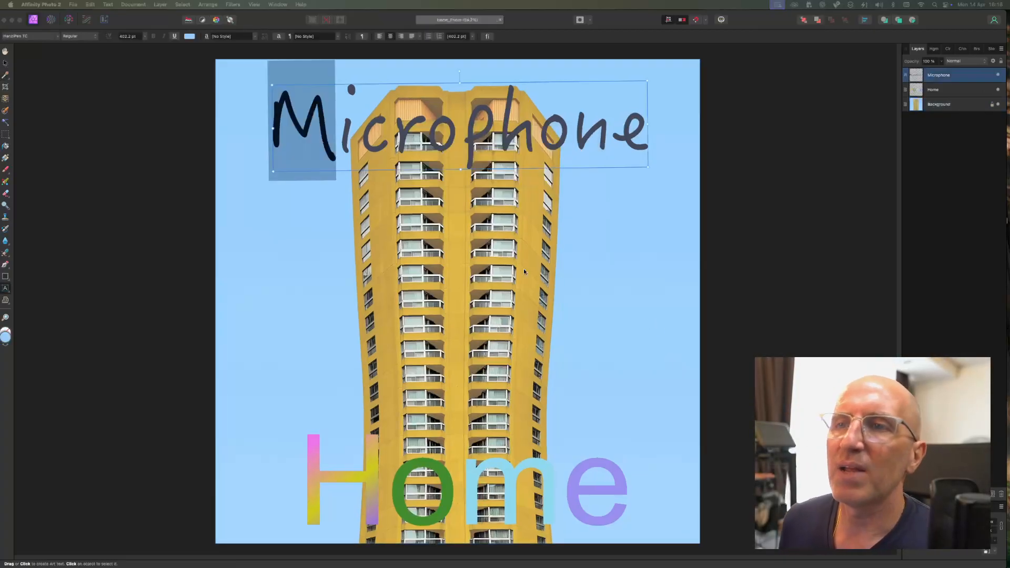
# - Select only the letter M of Microphone, try cyan on it, and set its colour to a dark red
pyautogui.moveTo(335, 129); pyautogui.dragTo(271, 128)
pyautogui.click(189, 36)
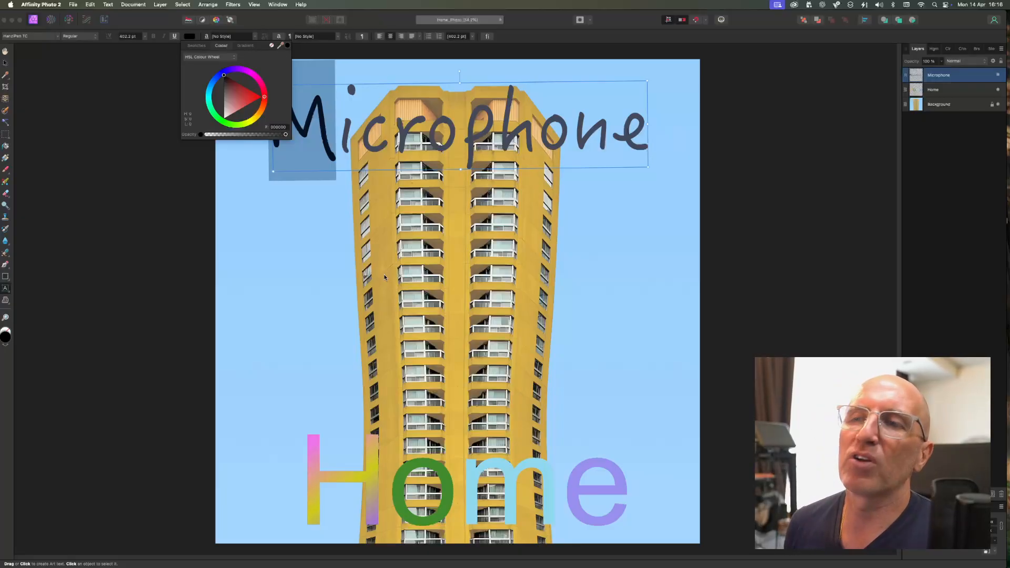
pyautogui.moveTo(215, 78); pyautogui.dragTo(209, 93)
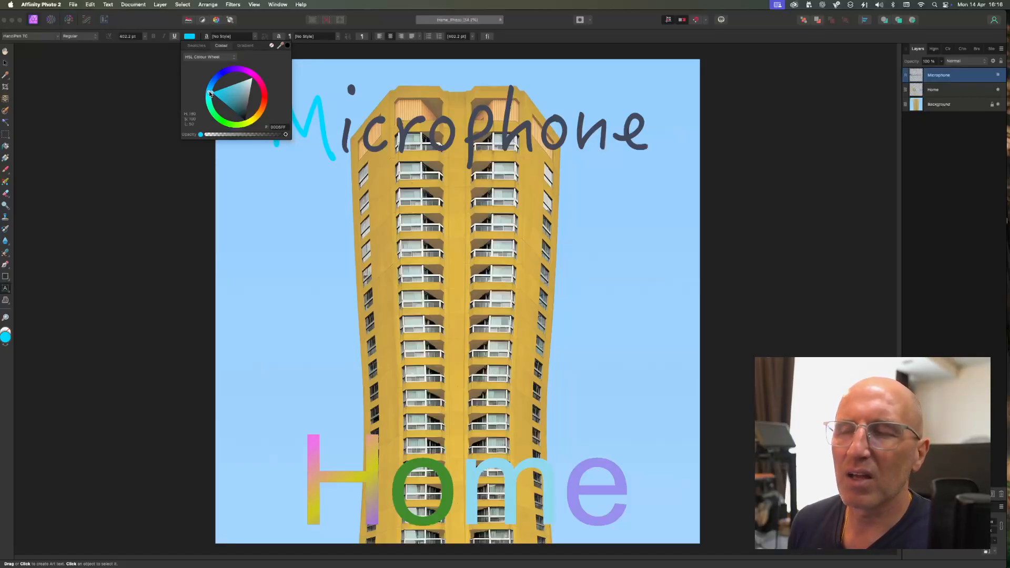
pyautogui.moveTo(209, 93); pyautogui.dragTo(243, 94)
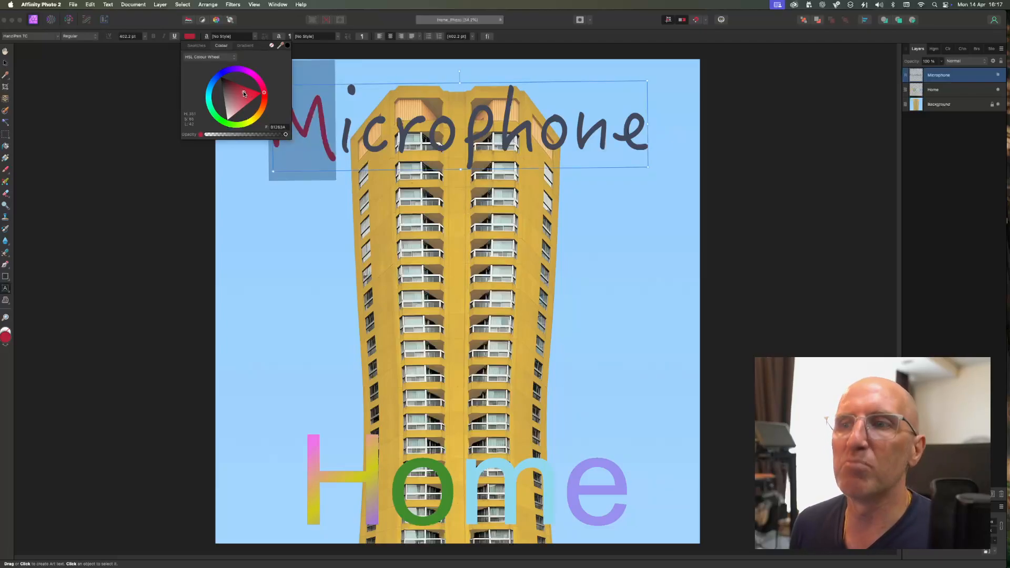
# - Select single letters of Microphone one at a time: the i, and the o after the h
pyautogui.click(346, 138)
pyautogui.moveTo(337, 138); pyautogui.dragTo(352, 133)
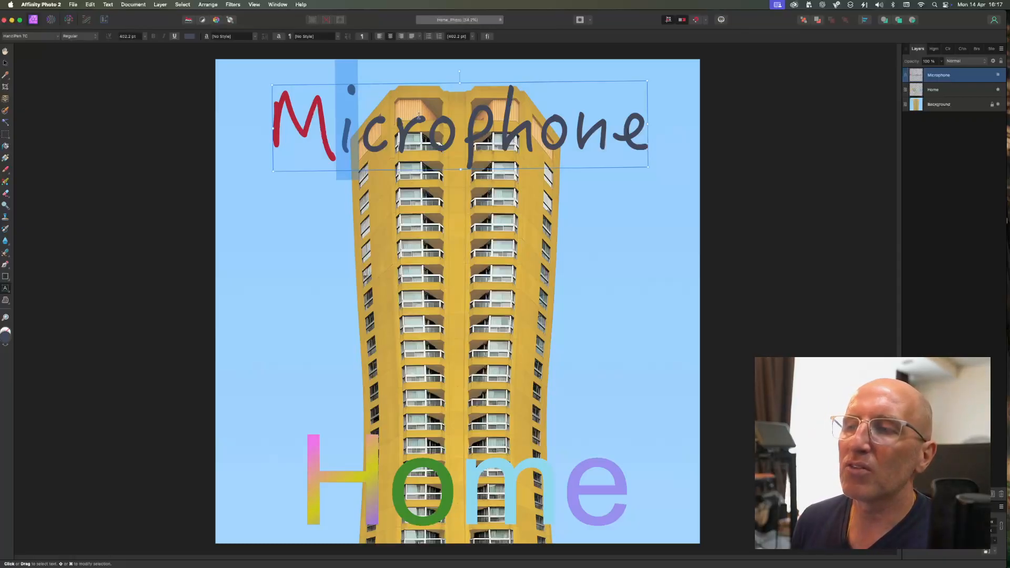
pyautogui.moveTo(534, 131); pyautogui.dragTo(556, 131)
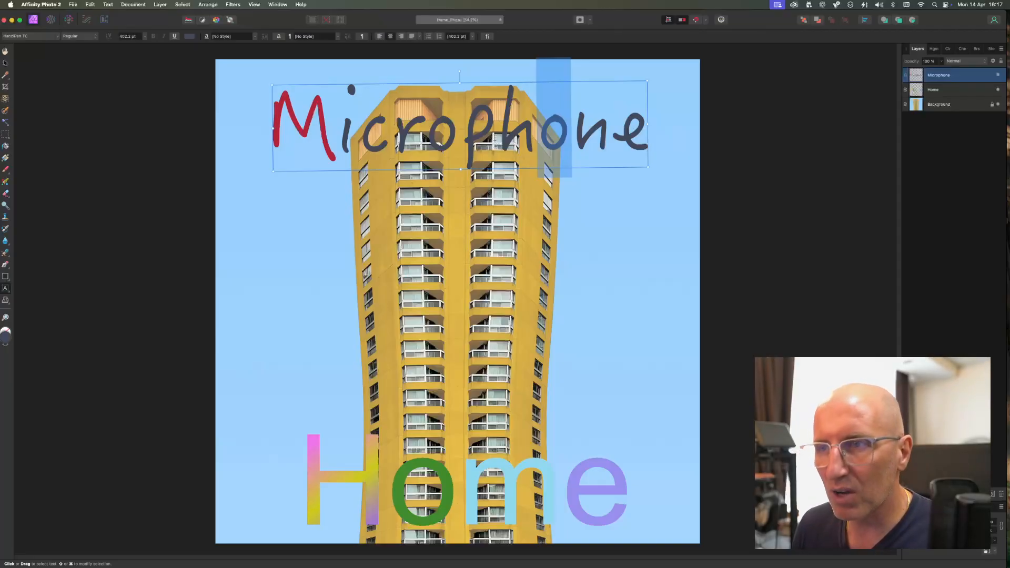
# - Float the layer list over the middle of the canvas and rasterise the Home layer
pyautogui.moveTo(918, 48); pyautogui.dragTo(451, 77)
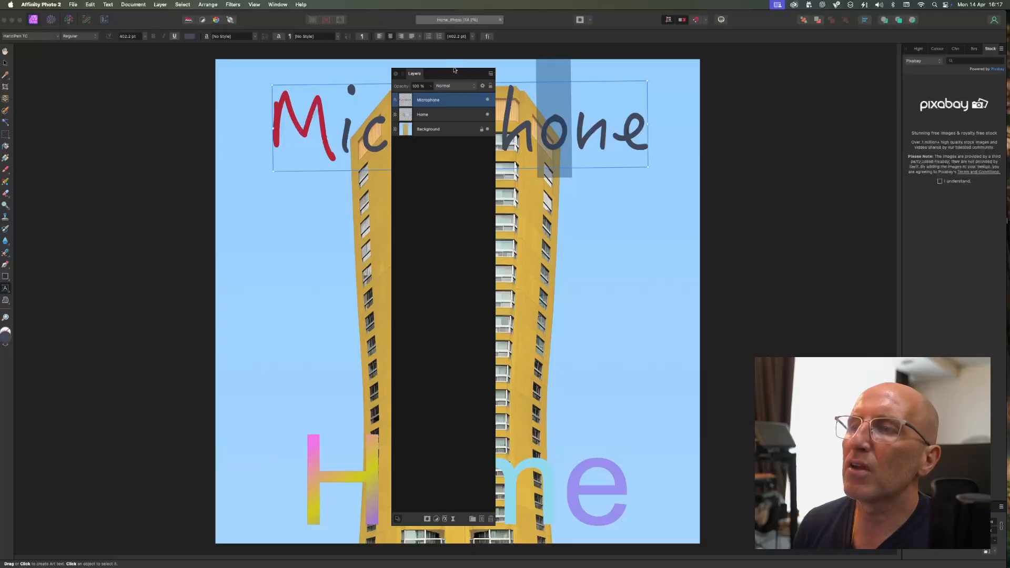
pyautogui.moveTo(456, 69); pyautogui.dragTo(428, 194)
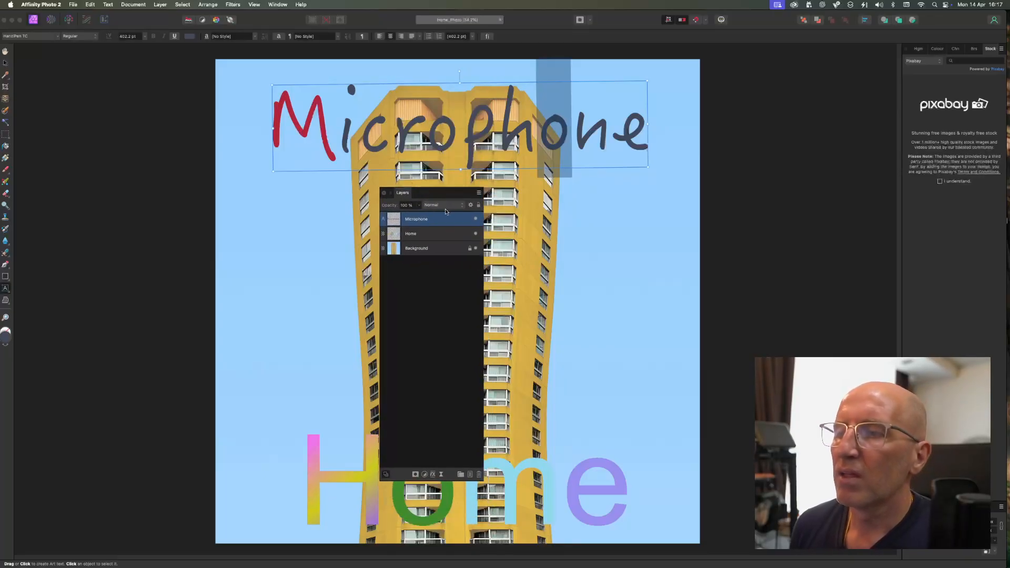
pyautogui.click(420, 234)
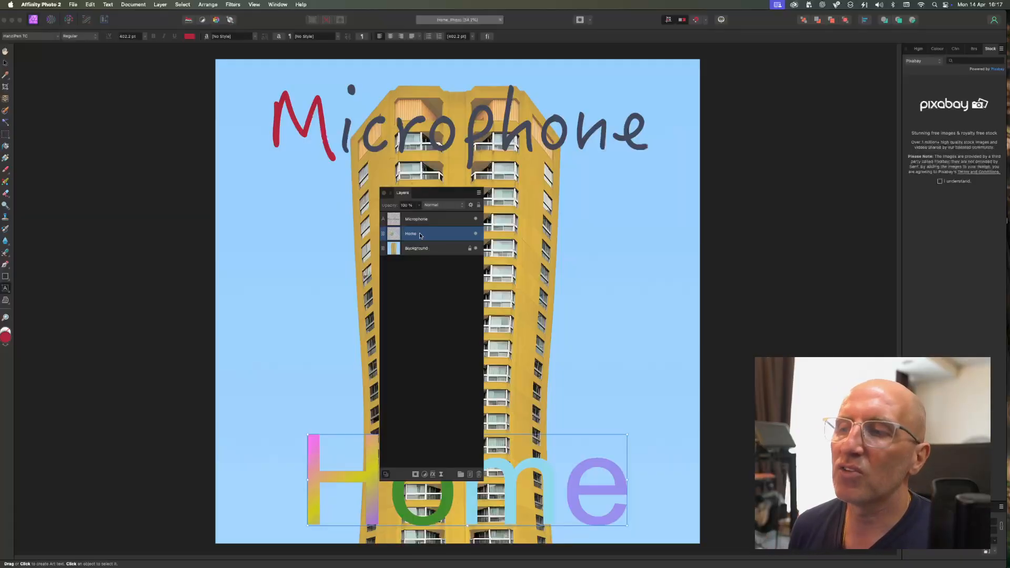
pyautogui.rightClick(420, 235)
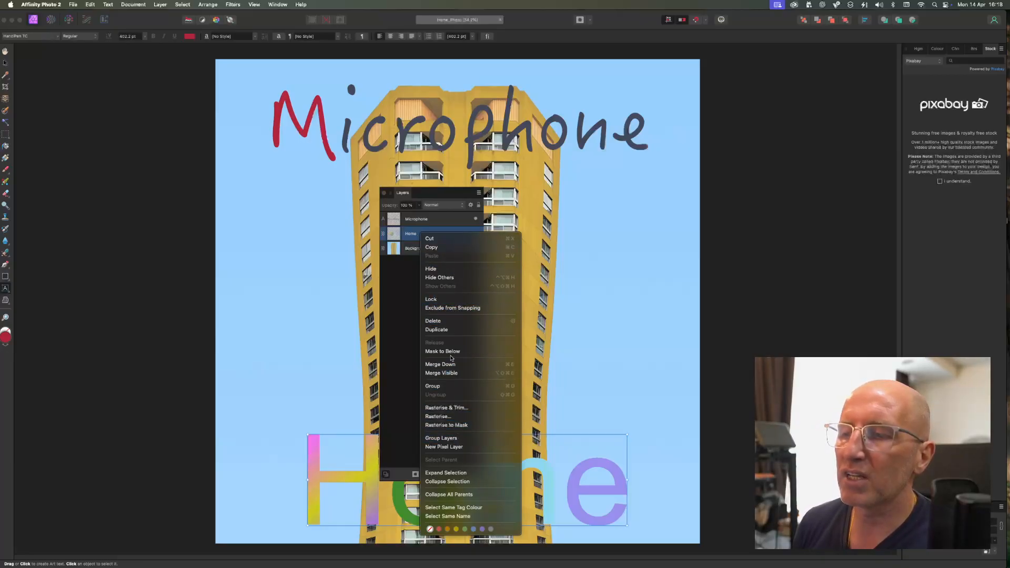
pyautogui.click(455, 417)
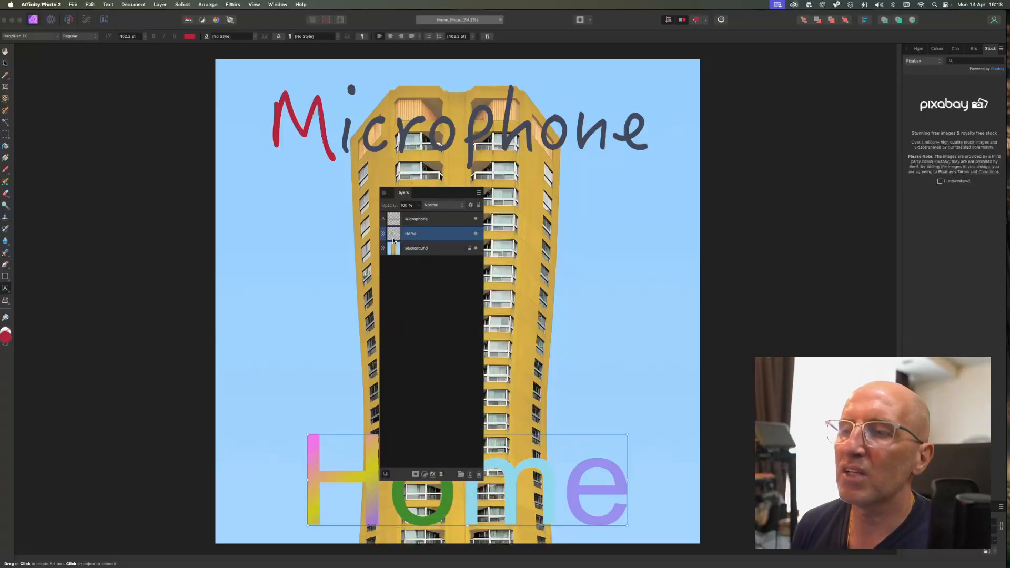
# - Rasterise the Microphone text layer and dock the layer list back in its original place
pyautogui.click(416, 221)
pyautogui.rightClick(416, 221)
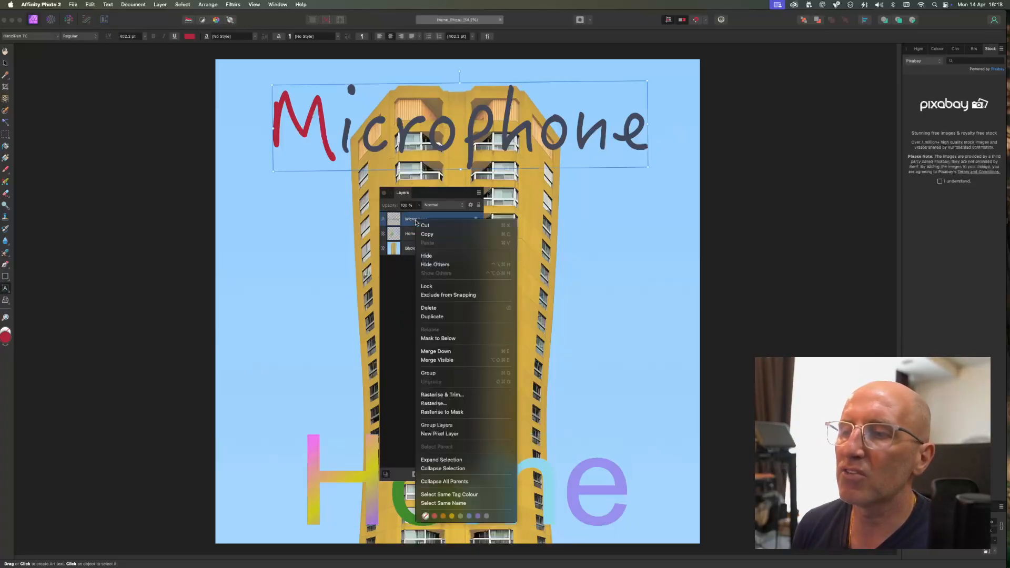
pyautogui.click(462, 405)
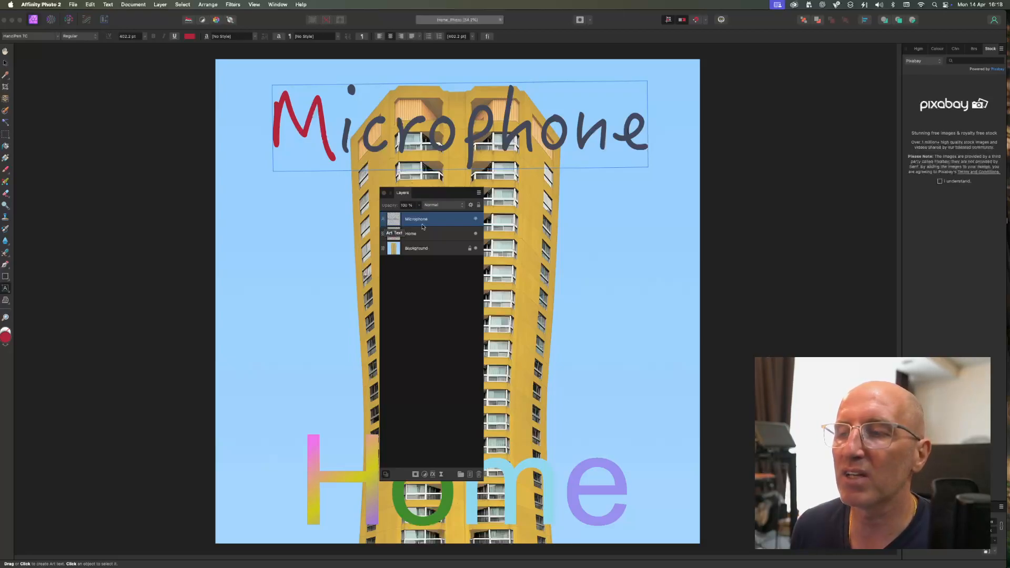
pyautogui.rightClick(422, 226)
pyautogui.click(452, 406)
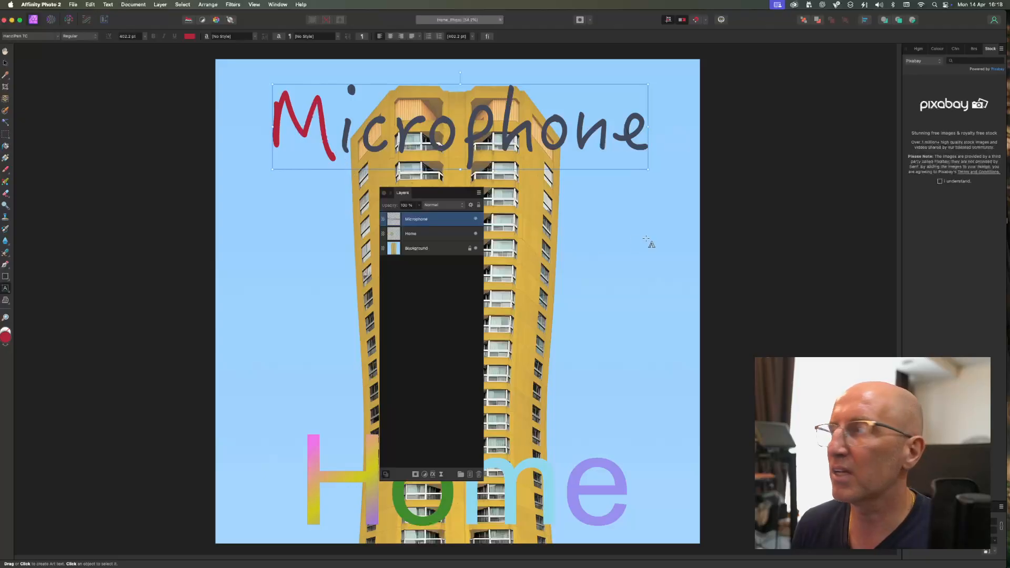
pyautogui.moveTo(402, 193); pyautogui.dragTo(919, 45)
pyautogui.click(915, 49)
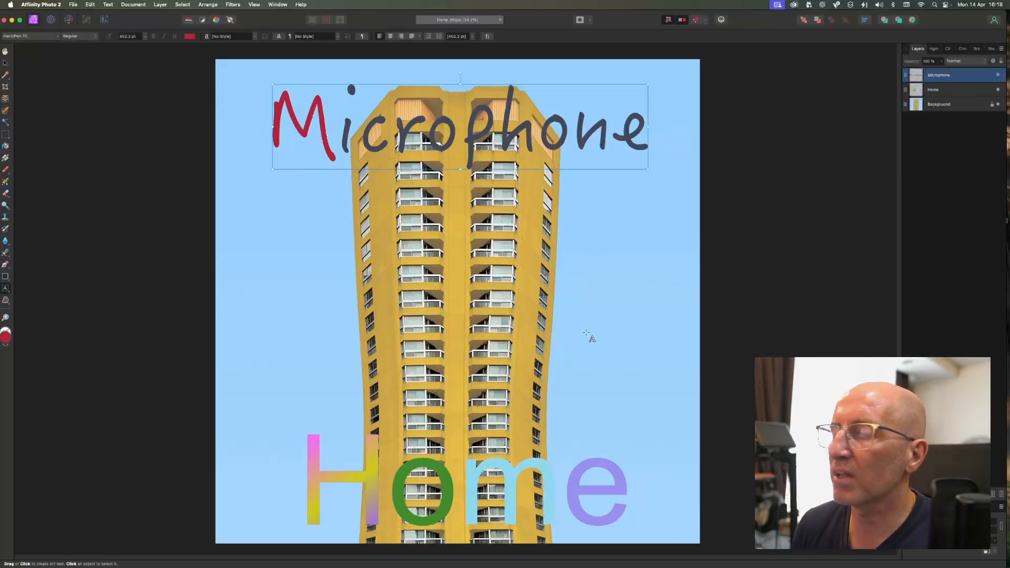
# - Move the rasterised Microphone text as a whole slightly further down over the top of the building with the Move Tool
pyautogui.click(5, 64)
pyautogui.moveTo(329, 146)
pyautogui.mouseDown()
pyautogui.moveTo(395, 213)
pyautogui.moveTo(330, 158)
pyautogui.moveTo(348, 145)
pyautogui.mouseUp()
pyautogui.press('super+d')
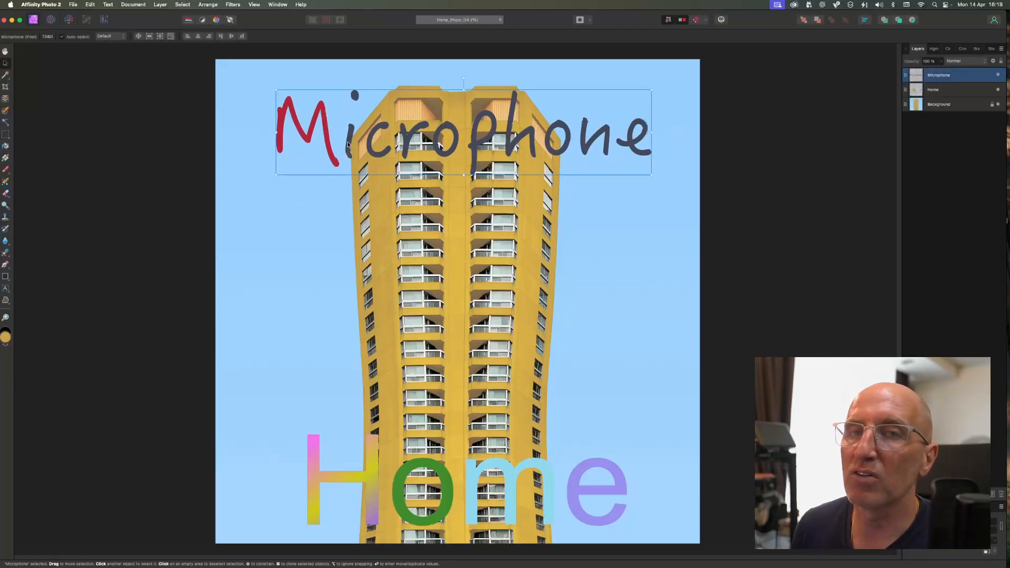
pyautogui.click(169, 249)
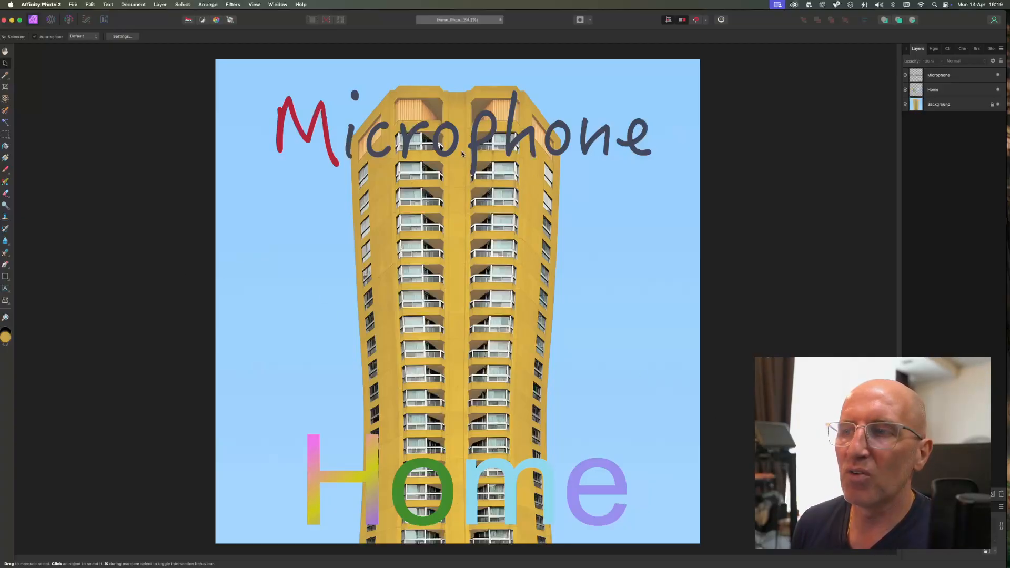
pyautogui.moveTo(487, 156); pyautogui.dragTo(483, 168)
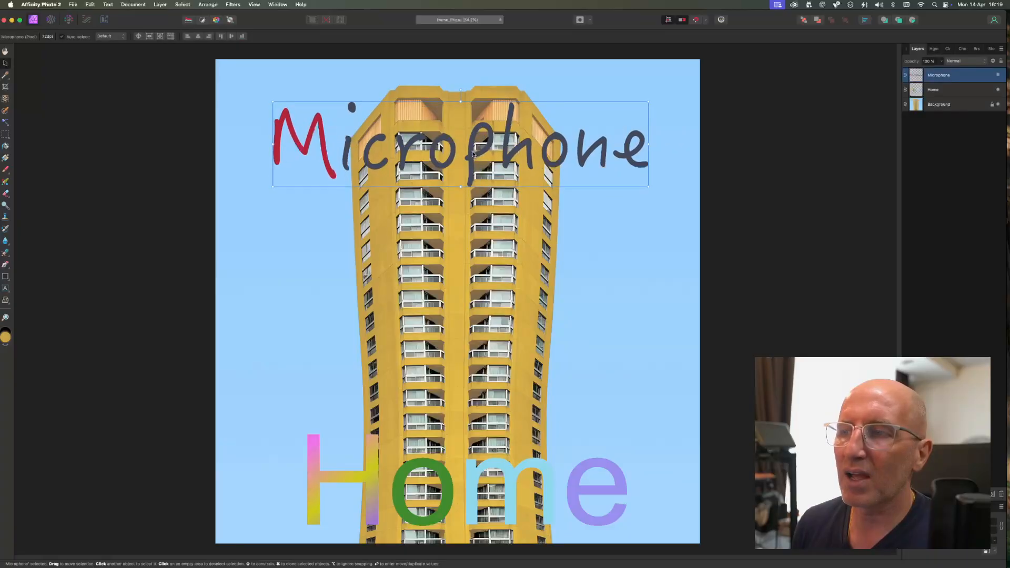
# - Float the layer list over the canvas again and open the context commands of the Microphone layer
pyautogui.moveTo(926, 50); pyautogui.dragTo(409, 154)
pyautogui.rightClick(419, 176)
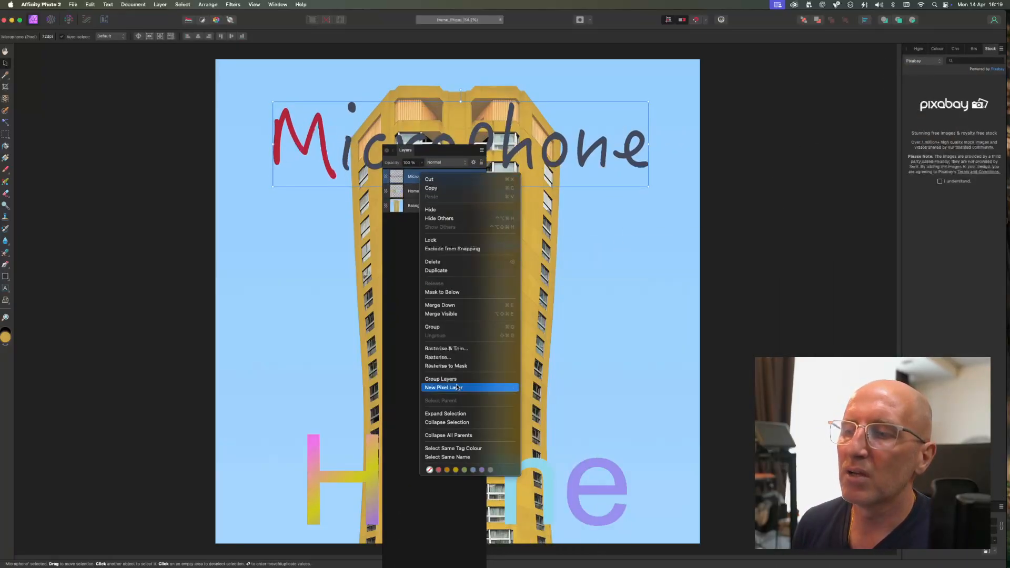